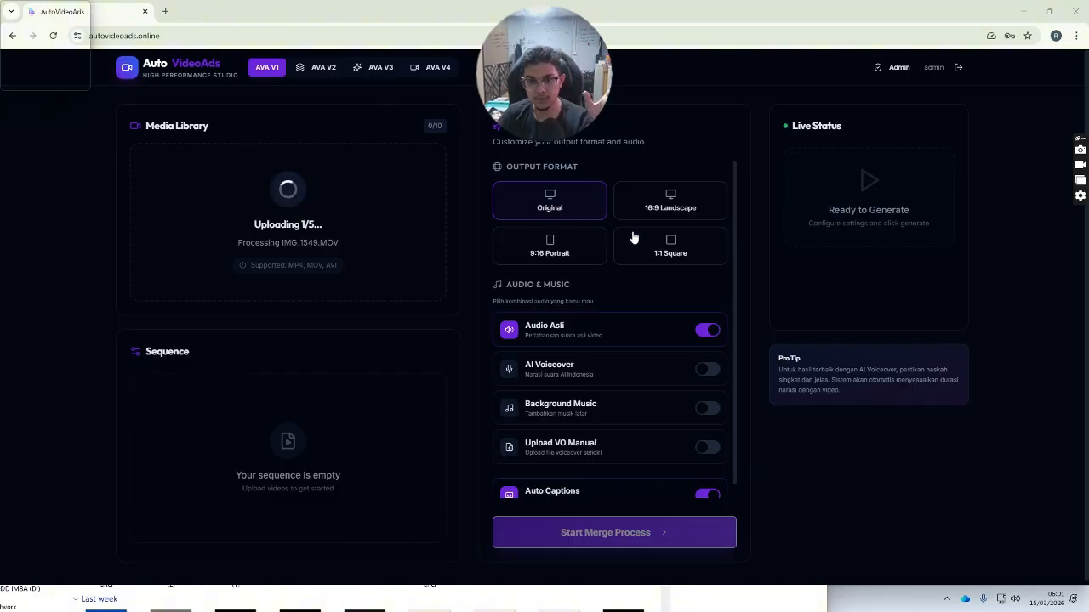
- Set the output to 9:16 Portrait, turn off Audio Asli and turn on AI Voiceover
{"action": "left_click", "coordinate": [667, 250]}
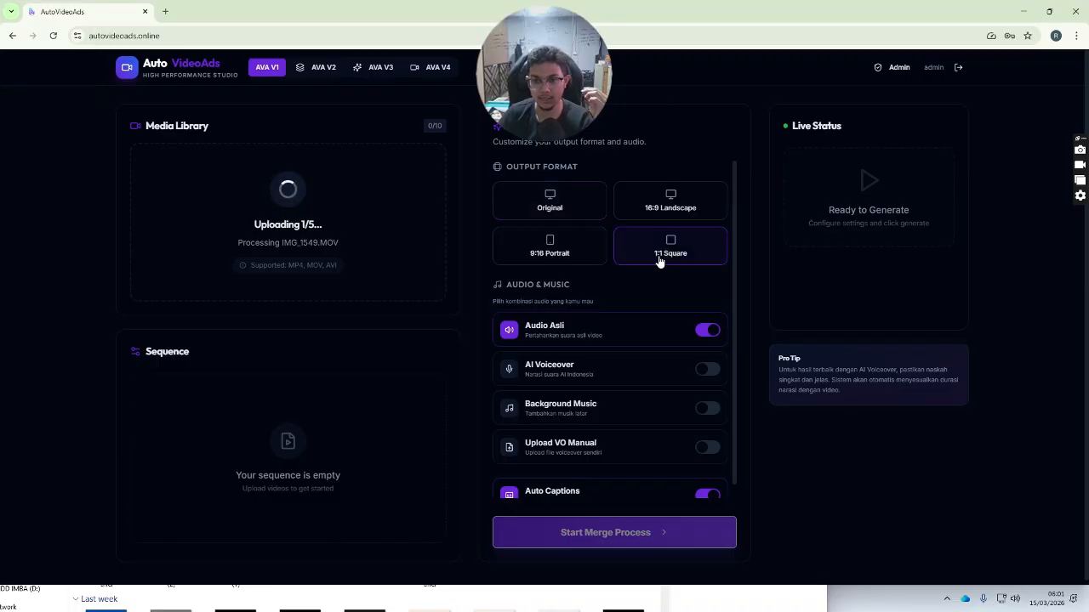
{"action": "left_click", "coordinate": [559, 255]}
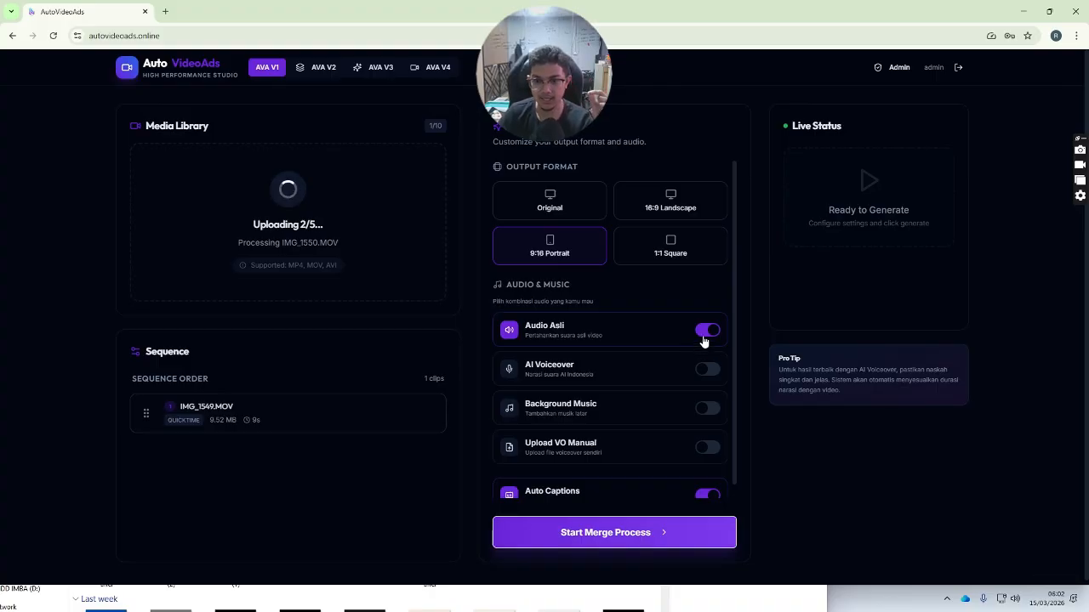
{"action": "left_click", "coordinate": [706, 331]}
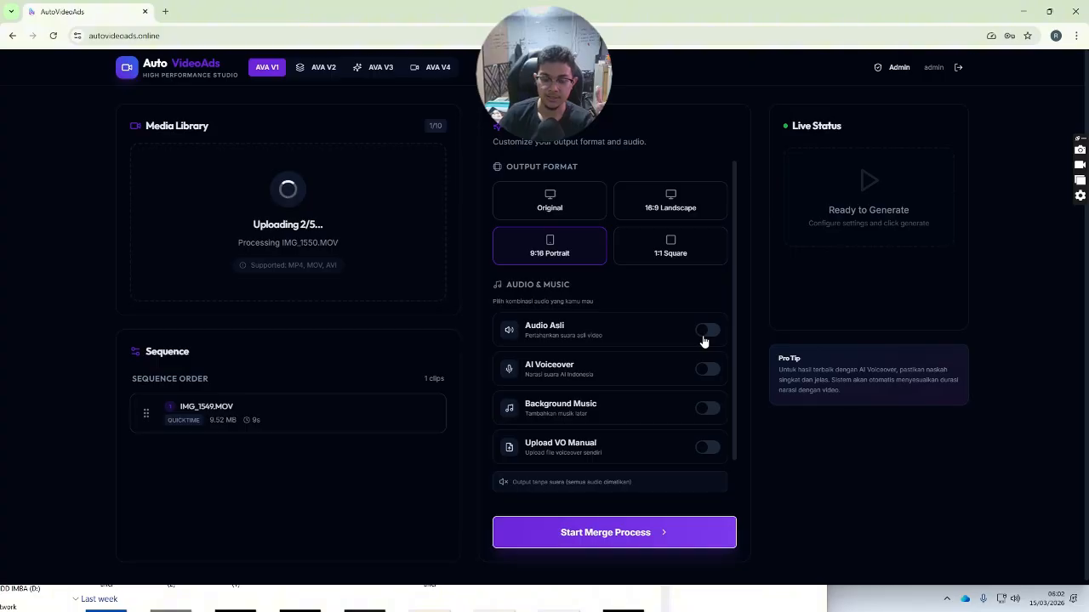
{"action": "scroll", "coordinate": [702, 341], "scroll_direction": "down", "scroll_amount": 1}
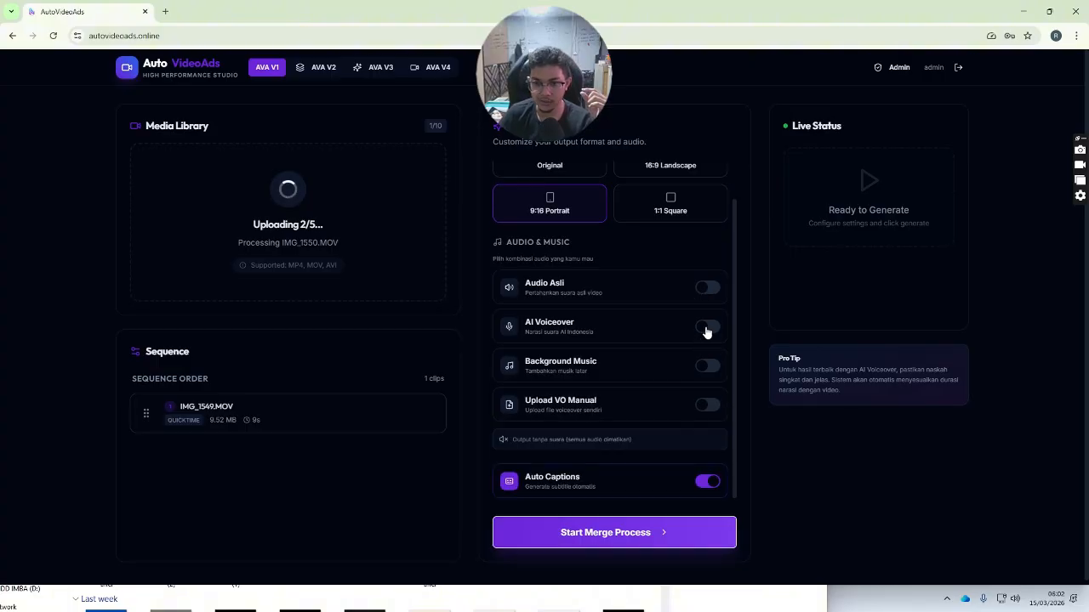
{"action": "left_click", "coordinate": [706, 330]}
{"action": "scroll", "coordinate": [706, 332], "scroll_direction": "down", "scroll_amount": 1}
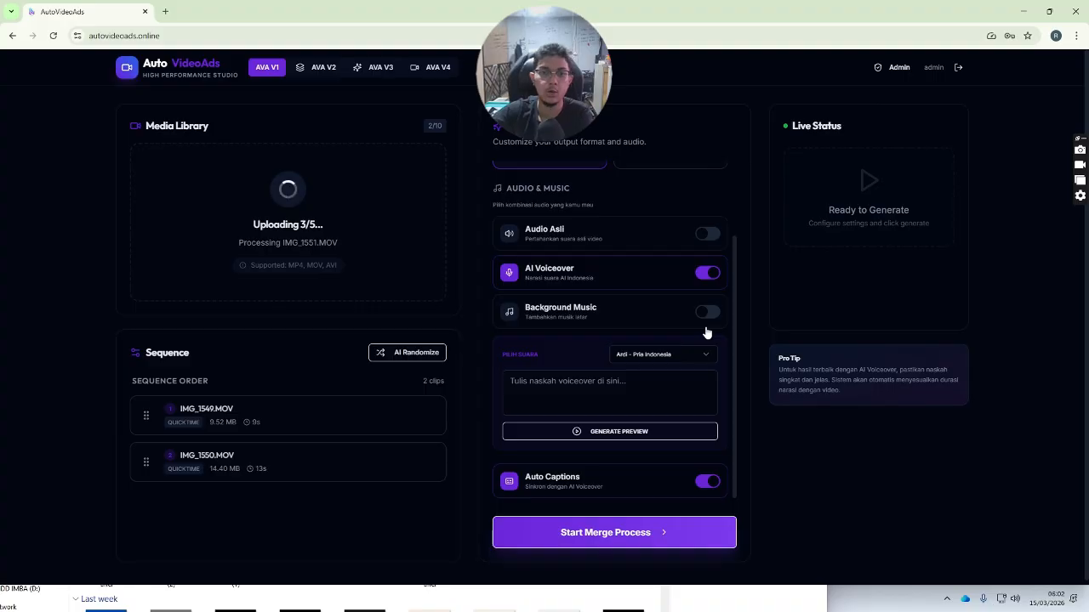
- Paste the prepared Indonesian promo script into the voiceover script box
{"action": "left_click", "coordinate": [576, 373]}
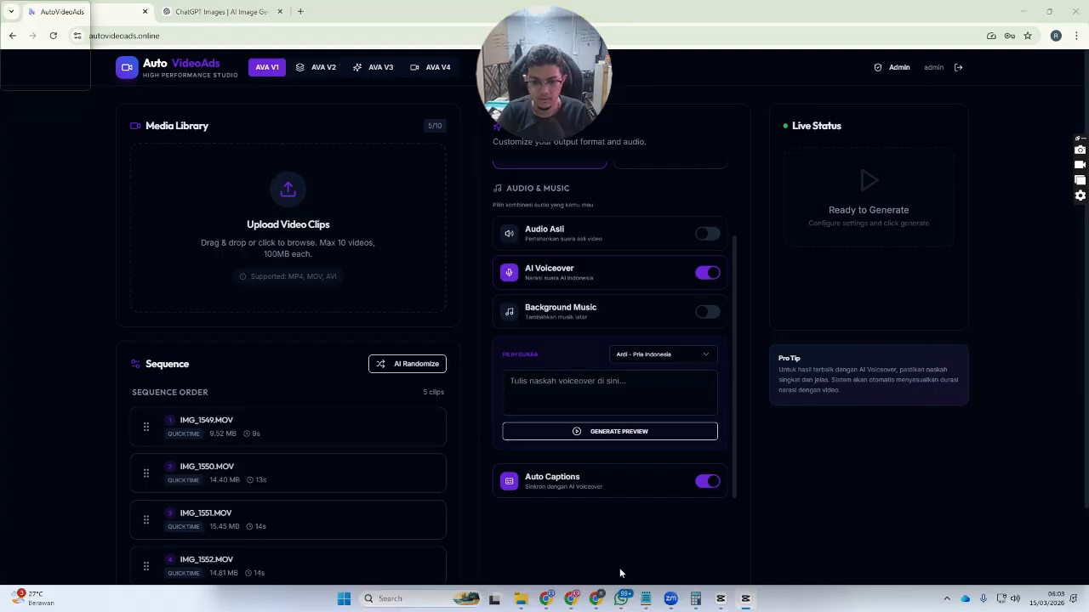
{"action": "left_click", "coordinate": [596, 393]}
{"action": "key", "text": "ctrl+v"}
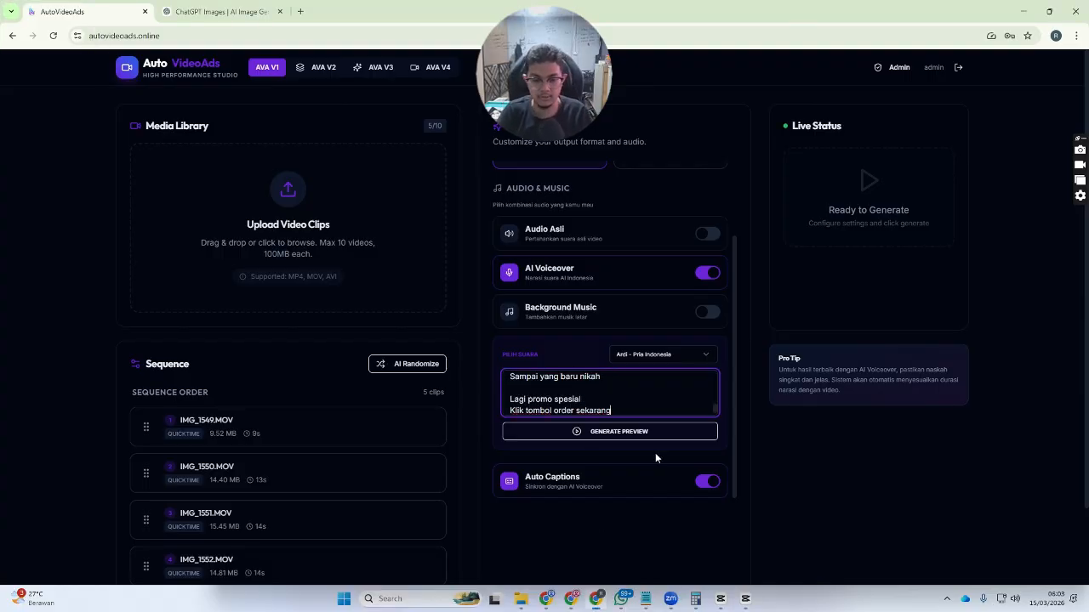
{"action": "scroll", "coordinate": [577, 386], "scroll_direction": "up", "scroll_amount": 5}
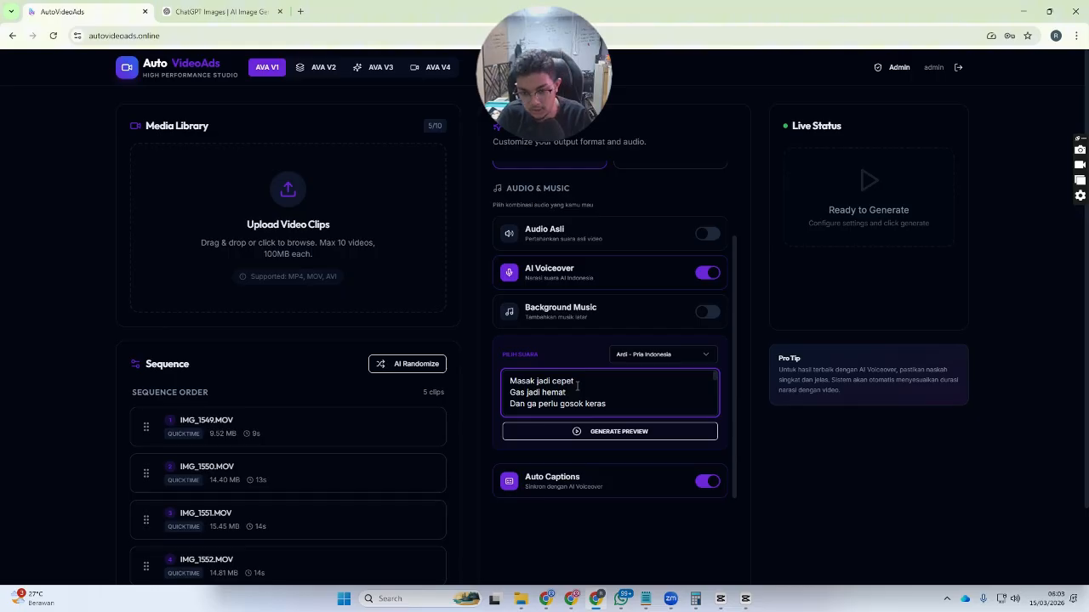
{"action": "scroll", "coordinate": [577, 387], "scroll_direction": "down", "scroll_amount": 5}
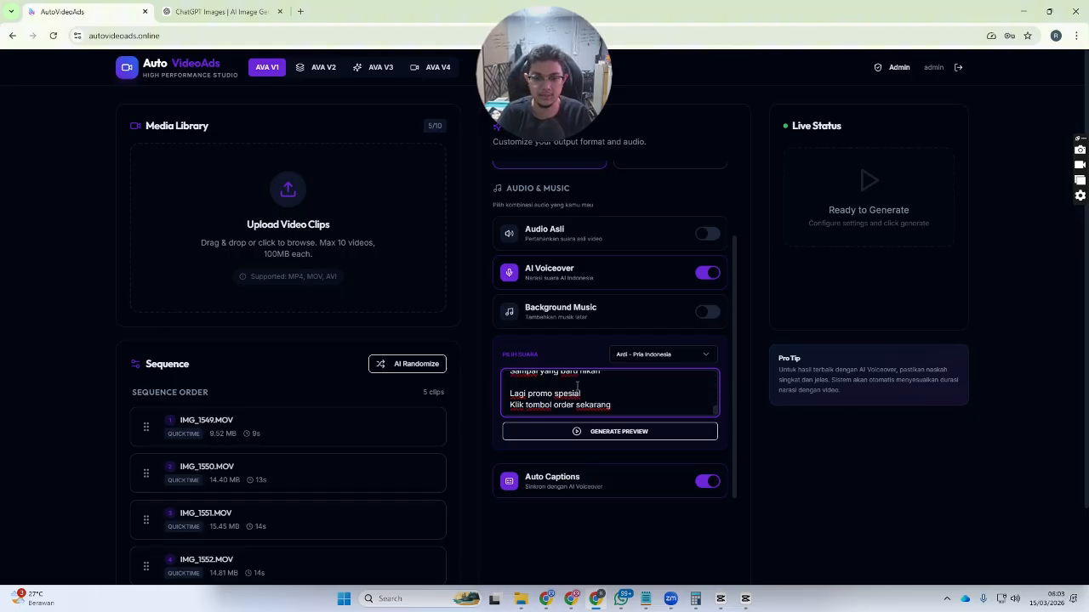
- Keep Ardi - Pria Indonesia as the narrator voice, then switch AI Voiceover off
{"action": "left_click", "coordinate": [666, 361]}
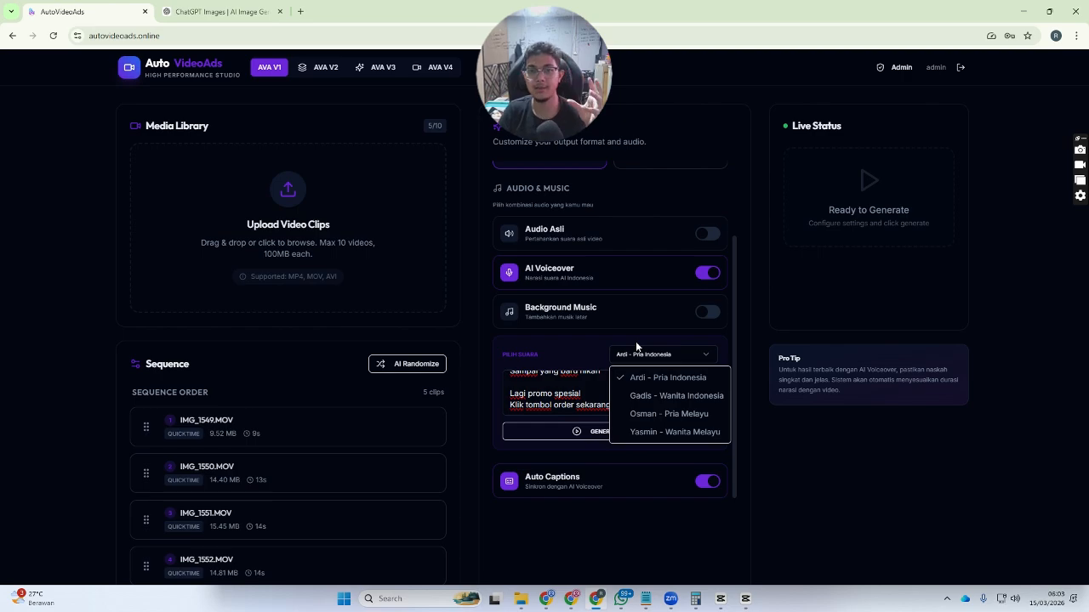
{"action": "left_click", "coordinate": [561, 339]}
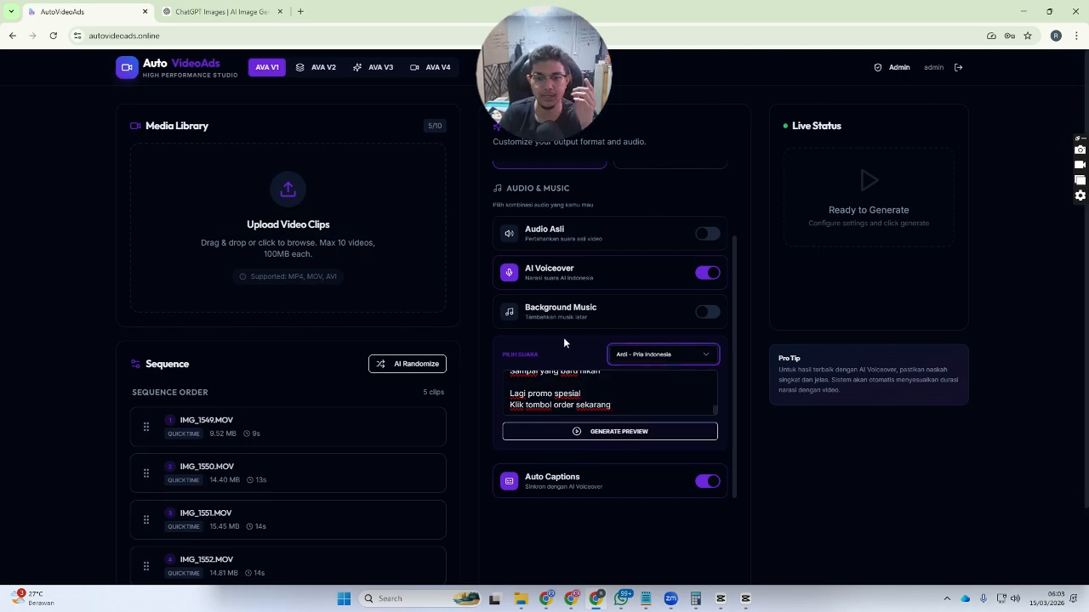
{"action": "scroll", "coordinate": [631, 354], "scroll_direction": "down", "scroll_amount": 1}
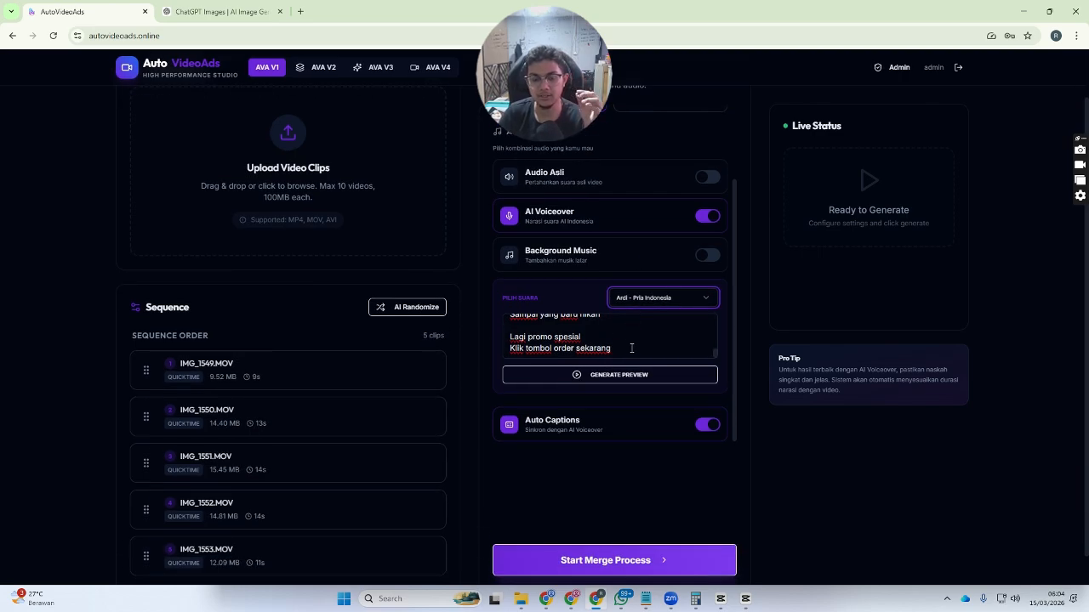
{"action": "left_click", "coordinate": [710, 219]}
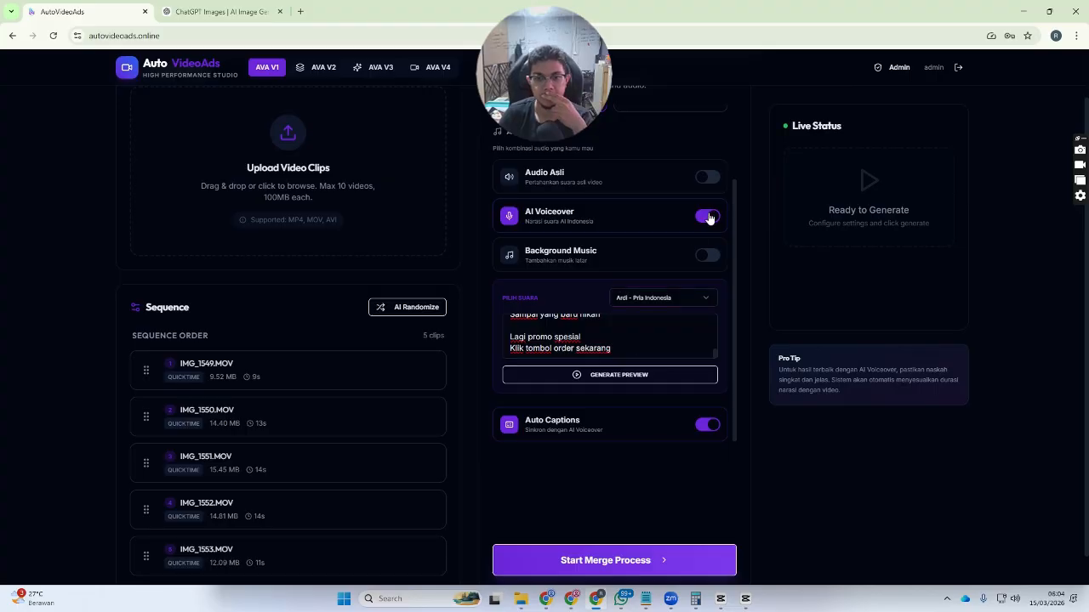
{"action": "left_click", "coordinate": [709, 217]}
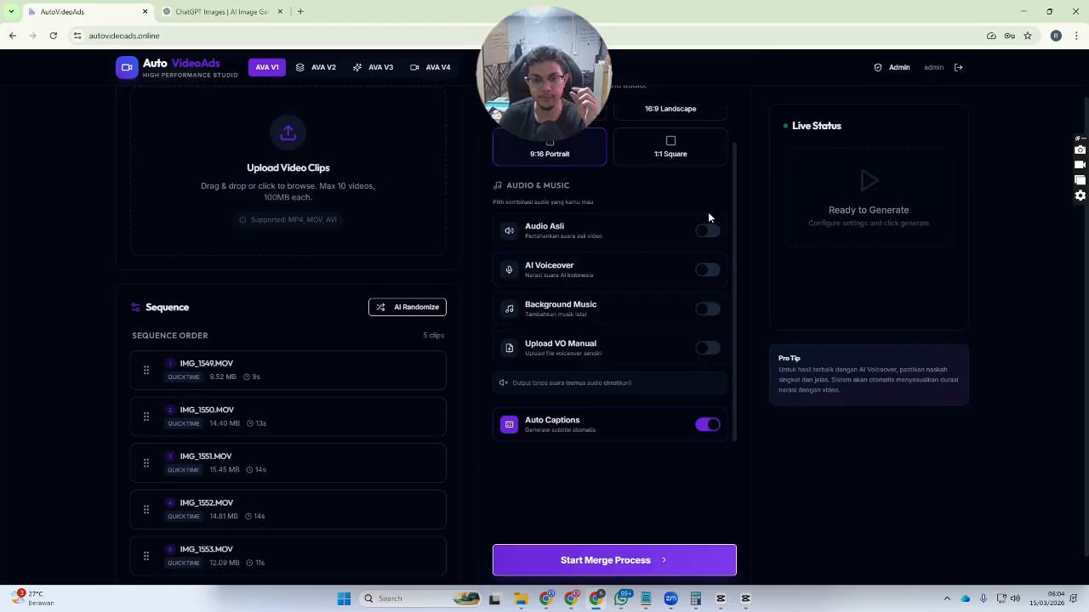
- Switch on Upload VO Manual to reveal the Pilih File VO picker
{"action": "left_click", "coordinate": [704, 356]}
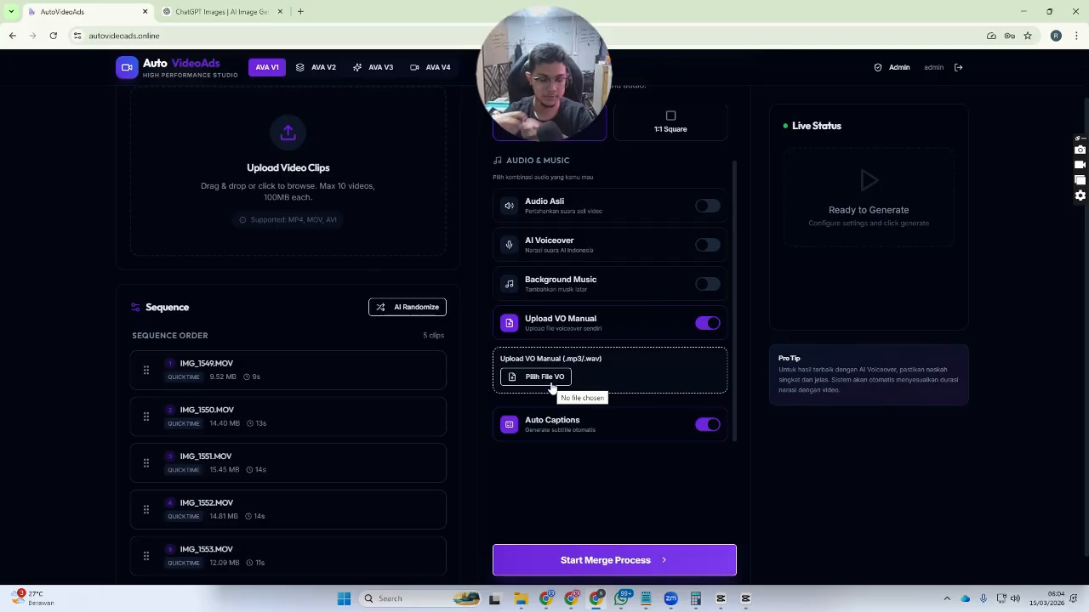
- Open a new browser tab
{"action": "left_click", "coordinate": [299, 11]}
- Run a Google search for elevenlabs, then return to the AutoVideoAds tab
{"action": "type", "text": "ele"}
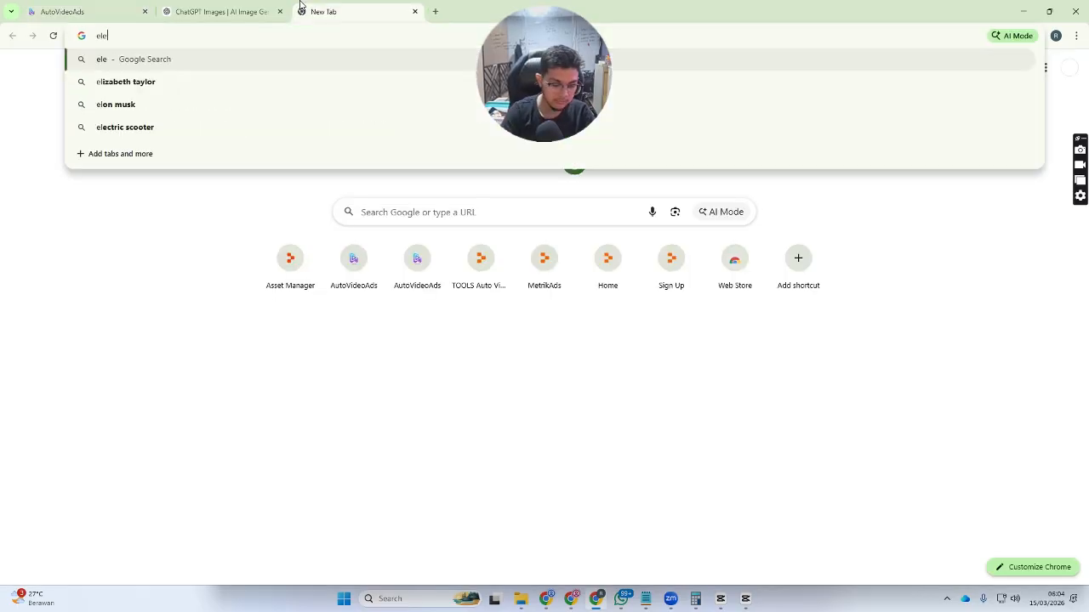
{"action": "type", "text": "venlabs"}
{"action": "key", "text": "Return"}
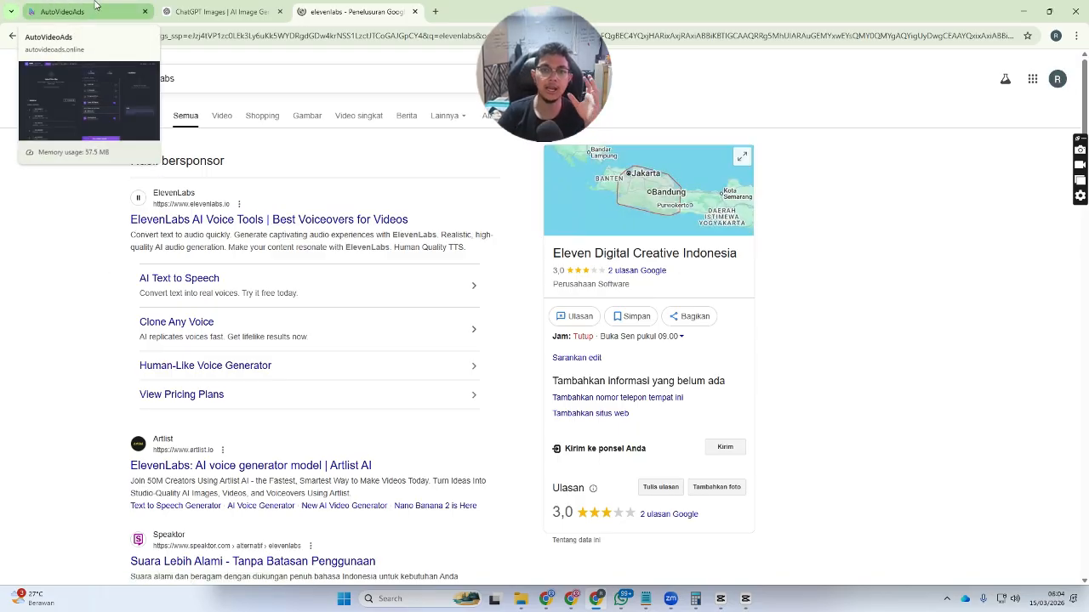
{"action": "left_click", "coordinate": [95, 7]}
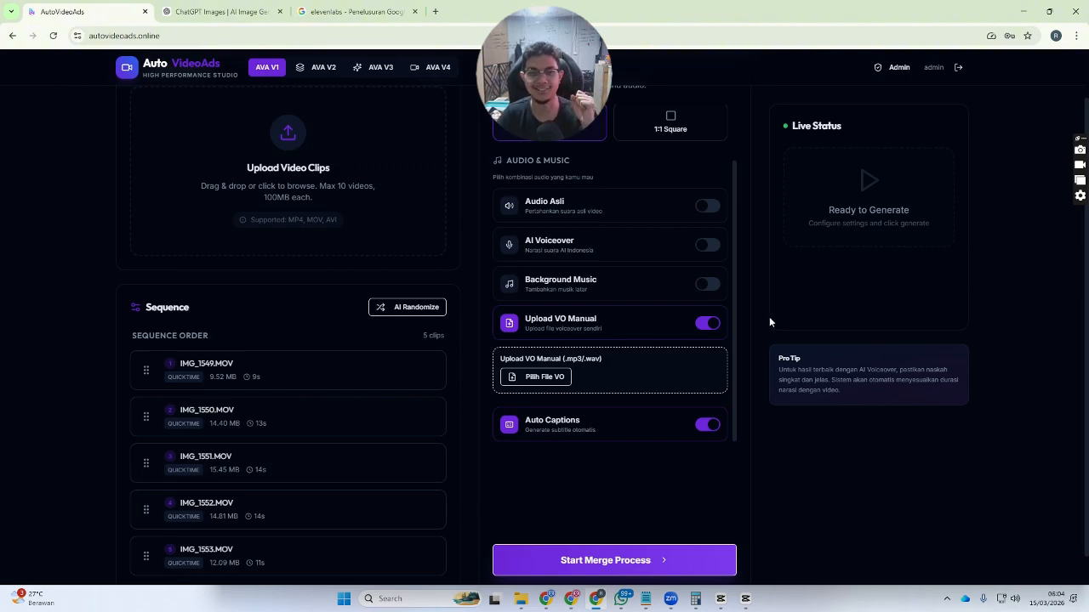
{"action": "left_click", "coordinate": [707, 246]}
{"action": "scroll", "coordinate": [540, 345], "scroll_direction": "down", "scroll_amount": 2}
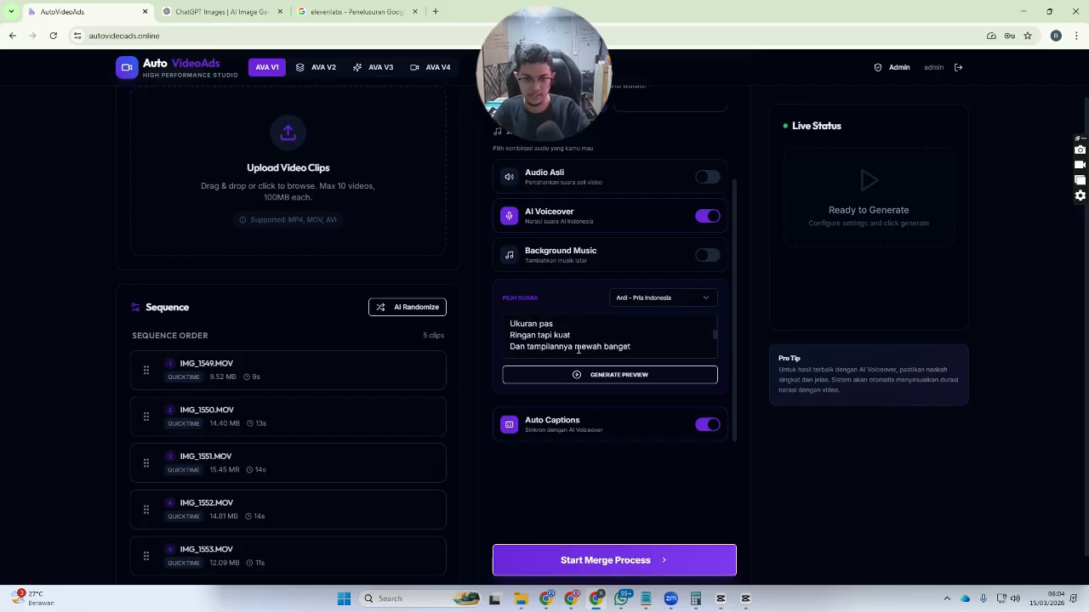
{"action": "scroll", "coordinate": [234, 340], "scroll_direction": "down", "scroll_amount": 1}
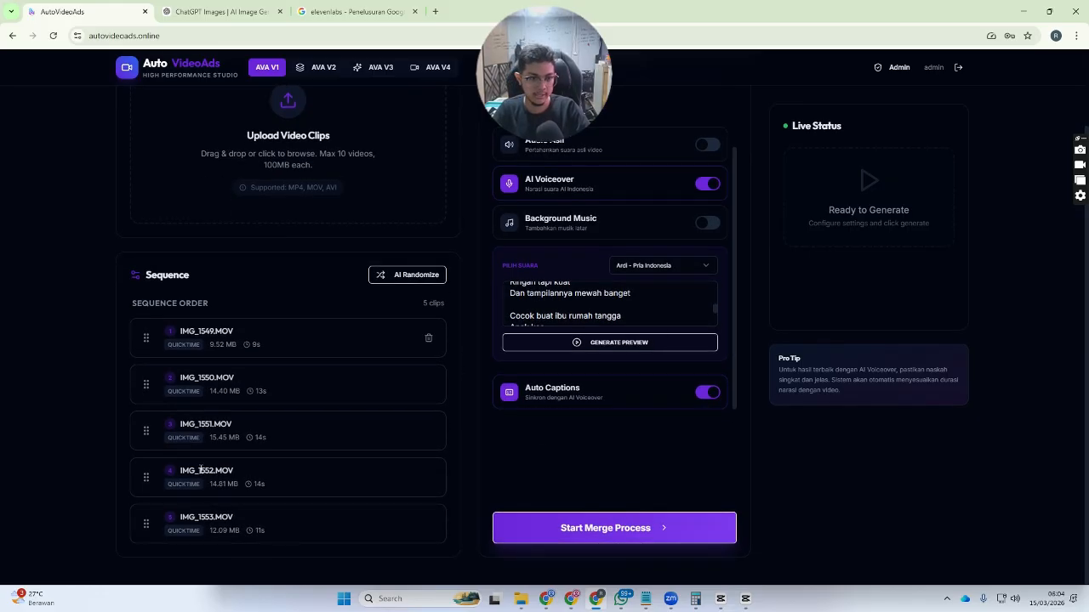
{"action": "left_click", "coordinate": [601, 533]}
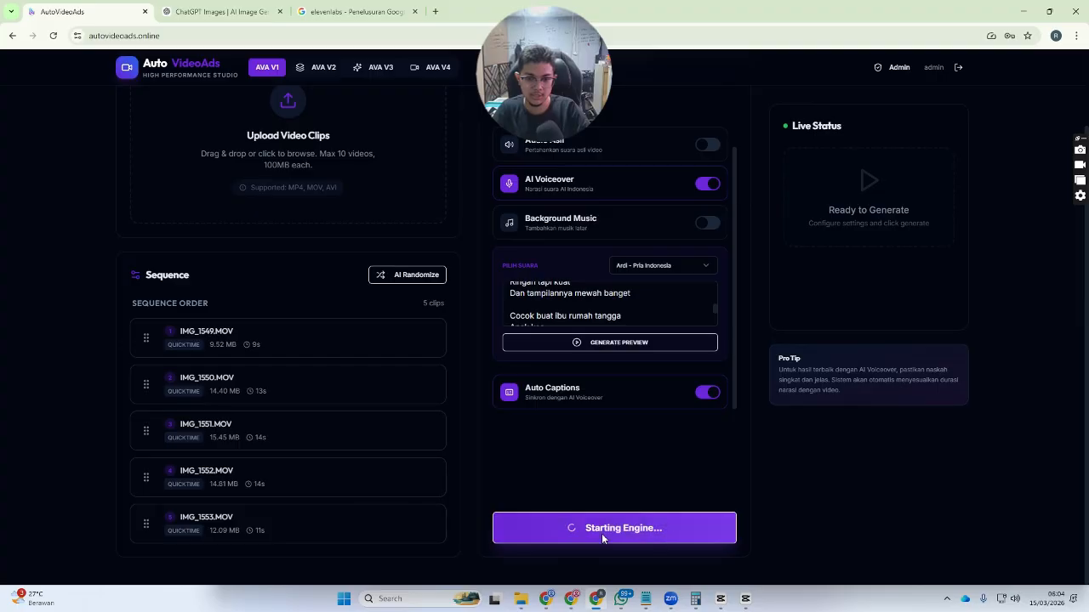
{"action": "scroll", "coordinate": [888, 269], "scroll_direction": "up", "scroll_amount": 3}
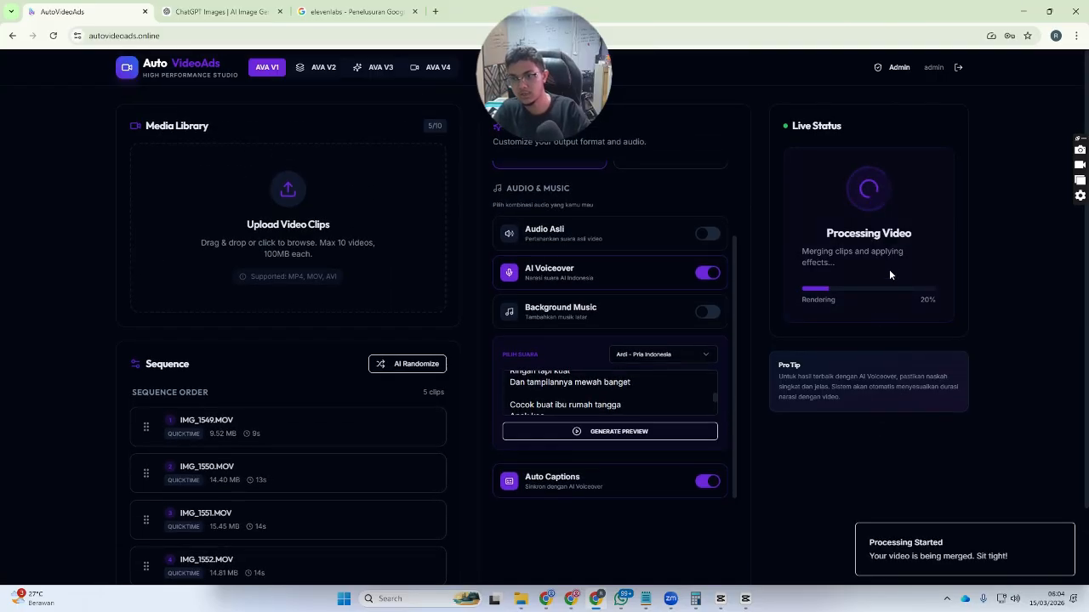
{"action": "scroll", "coordinate": [231, 341], "scroll_direction": "down", "scroll_amount": 3}
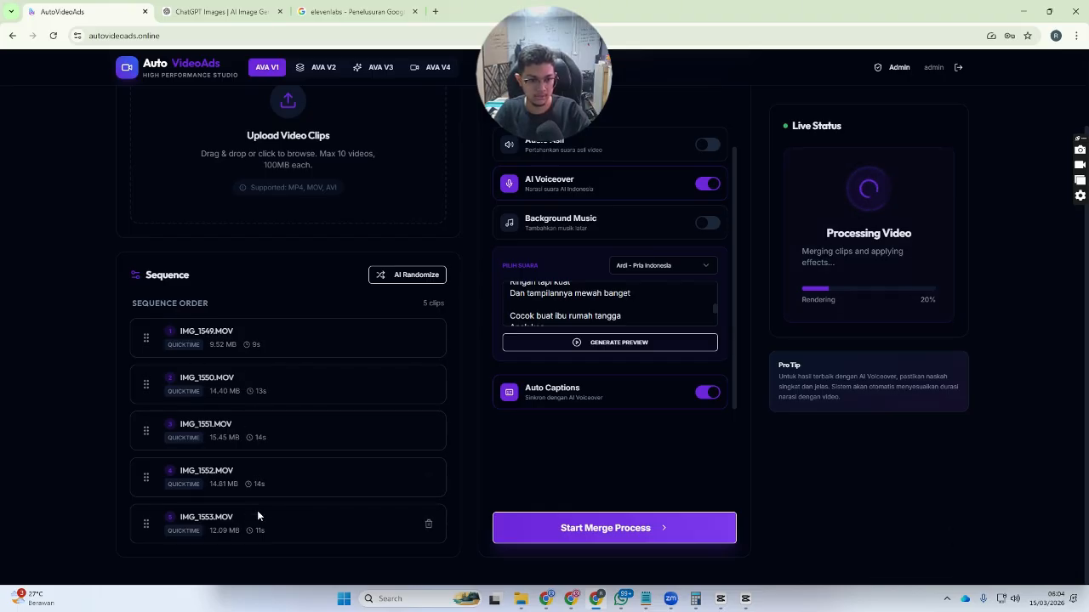
{"action": "scroll", "coordinate": [539, 335], "scroll_direction": "up", "scroll_amount": 2}
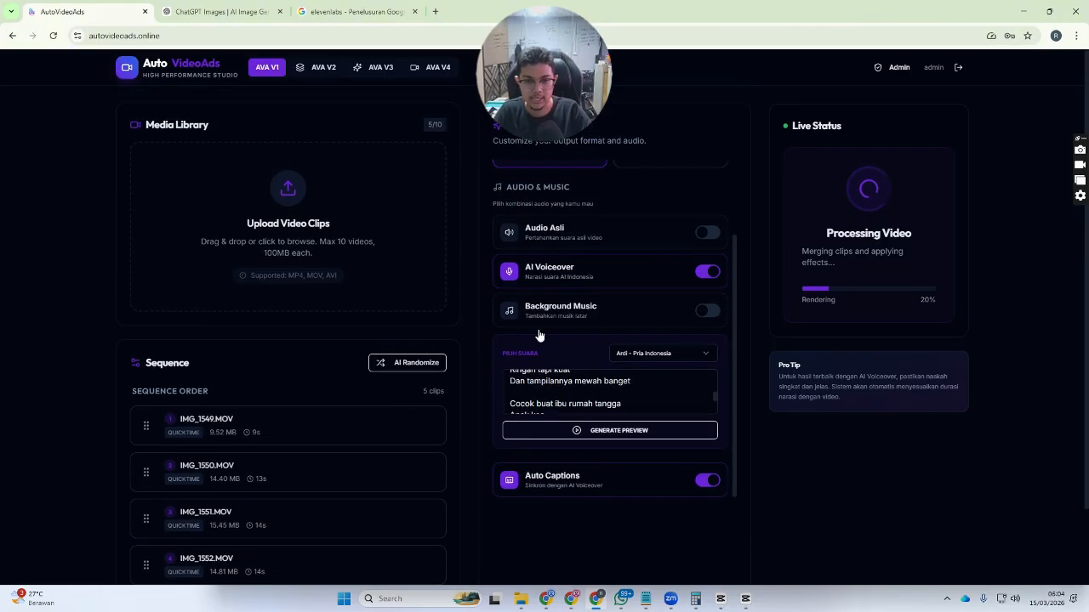
{"action": "scroll", "coordinate": [643, 389], "scroll_direction": "down", "scroll_amount": 2}
{"action": "scroll", "coordinate": [643, 390], "scroll_direction": "up", "scroll_amount": 3}
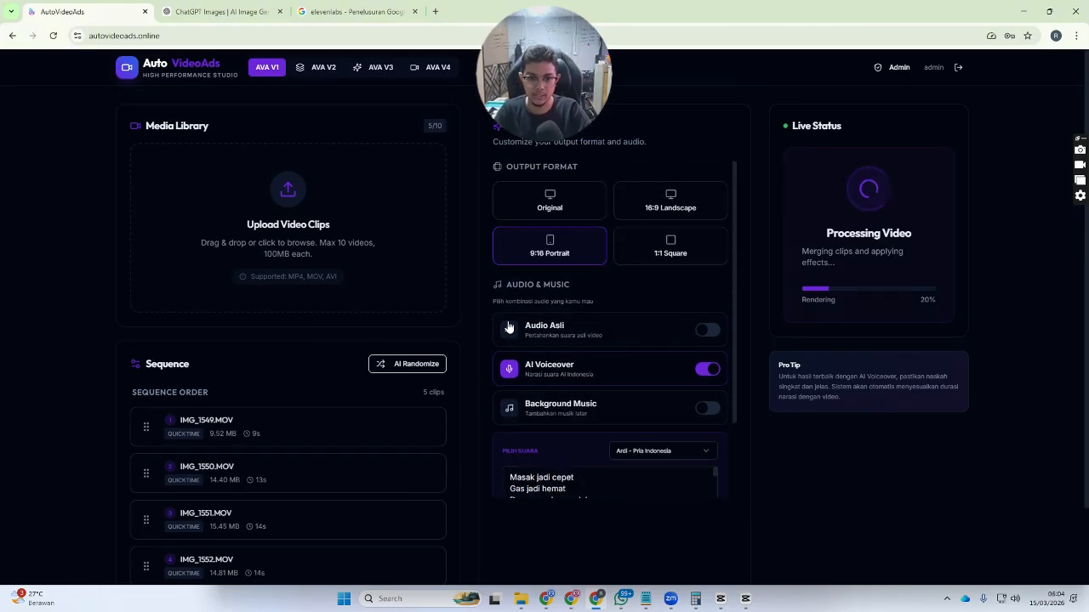
{"action": "scroll", "coordinate": [508, 323], "scroll_direction": "down", "scroll_amount": 2}
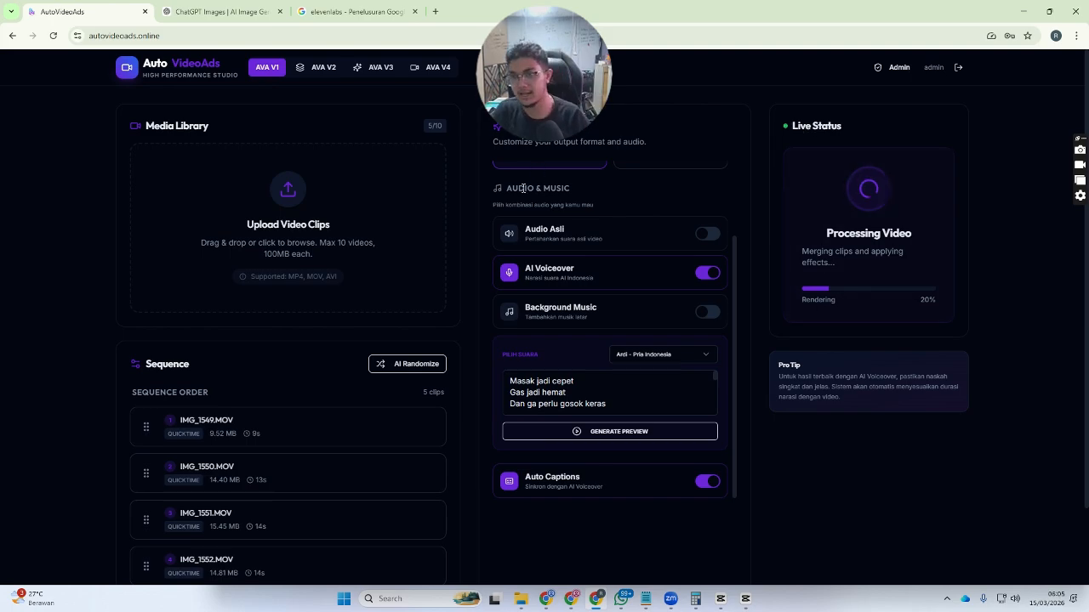
- Open the AVA V2 Multi VO Video Combiner page
{"action": "left_click", "coordinate": [324, 67]}
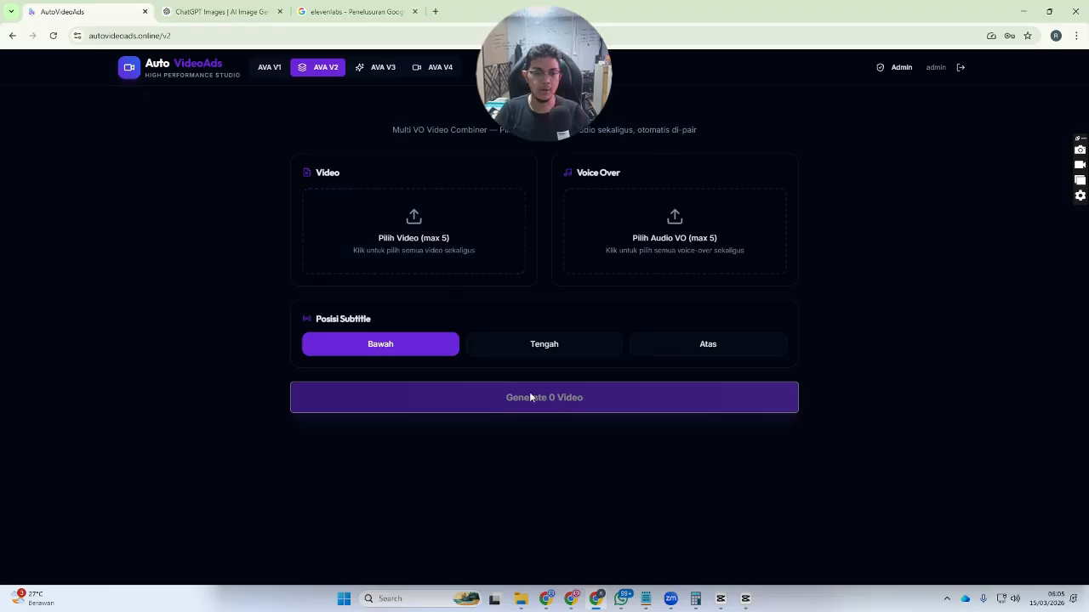
- Bring the Media Player window showing 27 FEB #2 to the front
{"action": "left_click", "coordinate": [645, 591]}
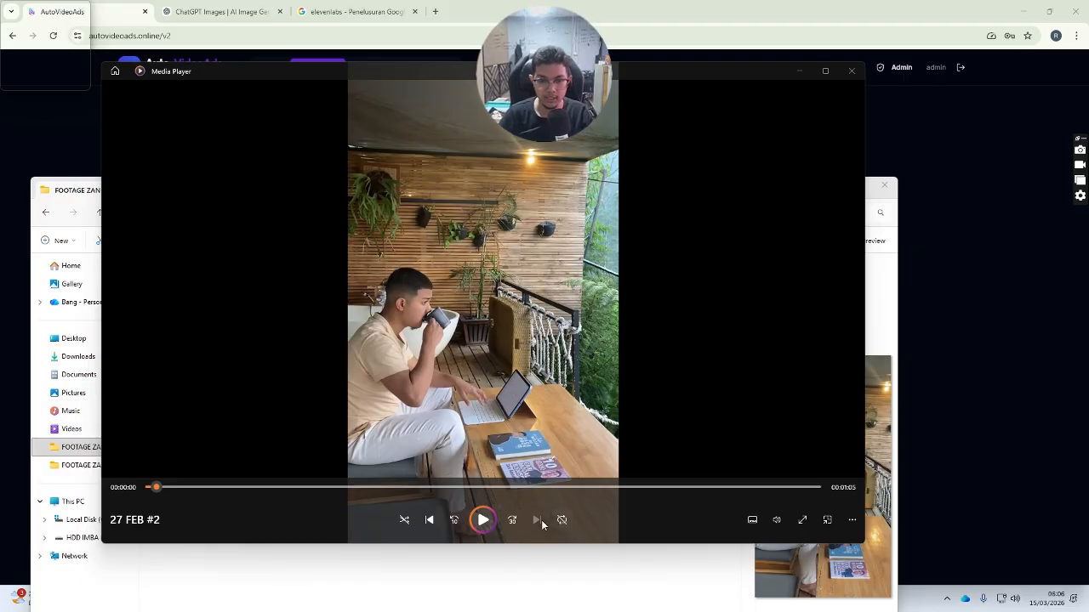
- Play and pause the 27 FEB #2 footage, then return to the combiner page
{"action": "left_click", "coordinate": [479, 518]}
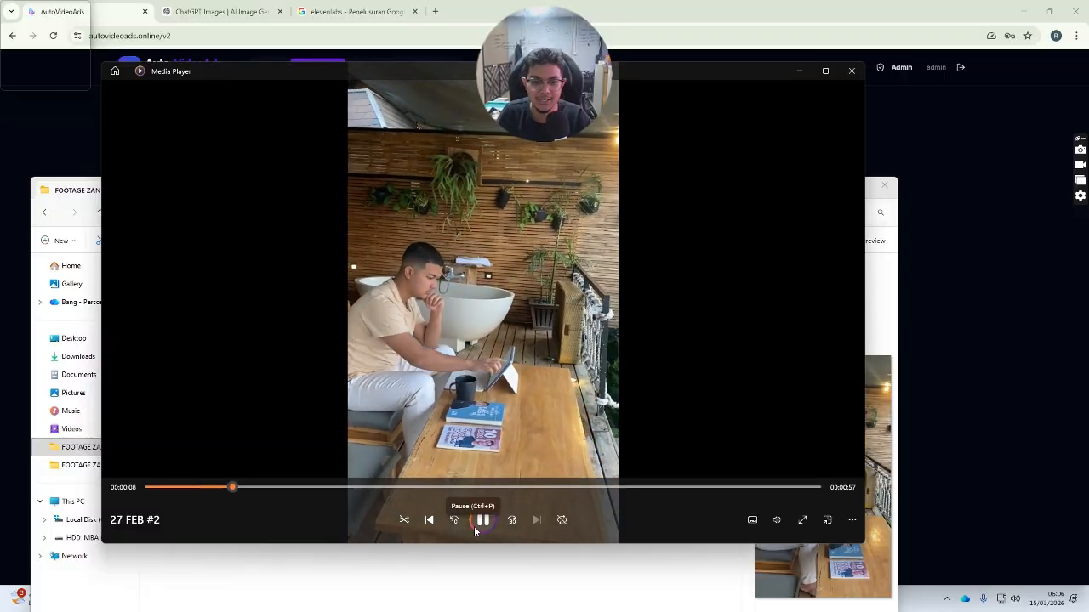
{"action": "left_click", "coordinate": [481, 519]}
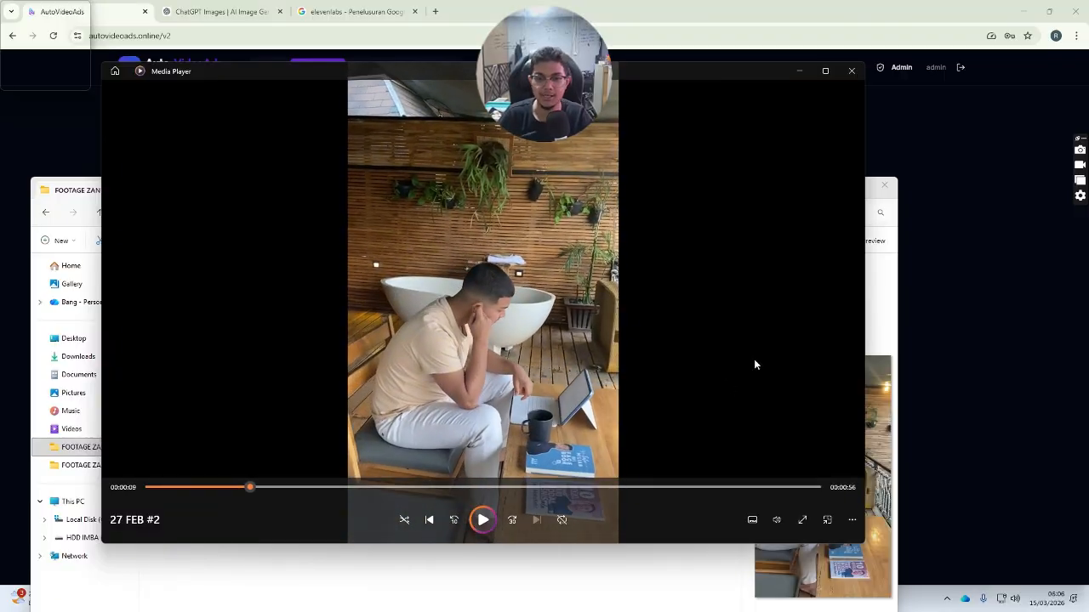
{"action": "left_click", "coordinate": [981, 182]}
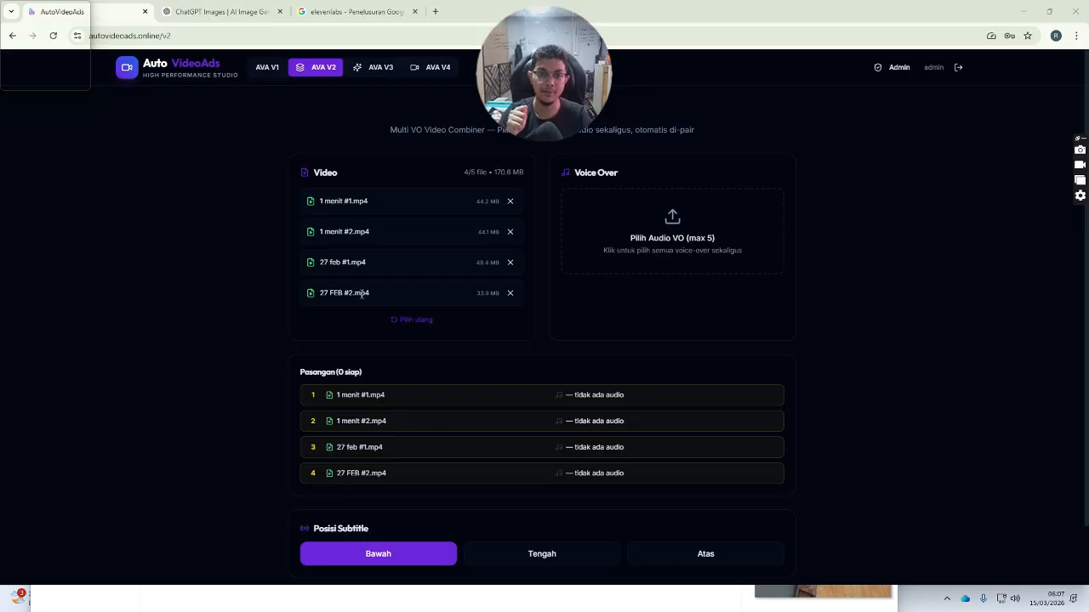
- Check the ElevenLabs results, then load the four ElevenLabs voiceover files via Pilih Audio VO
{"action": "left_click", "coordinate": [367, 11]}
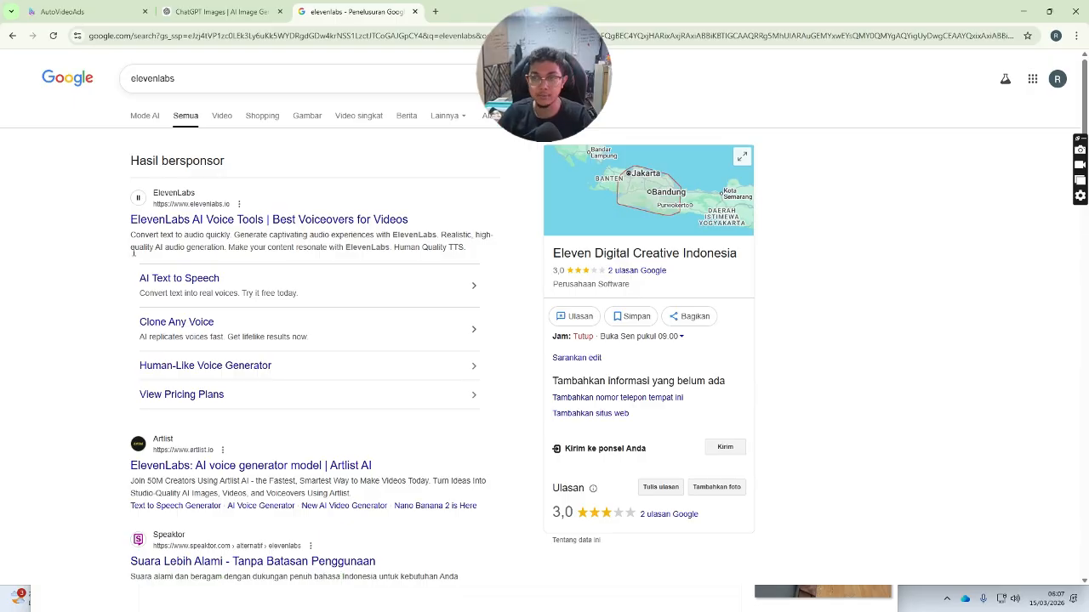
{"action": "left_click", "coordinate": [62, 11]}
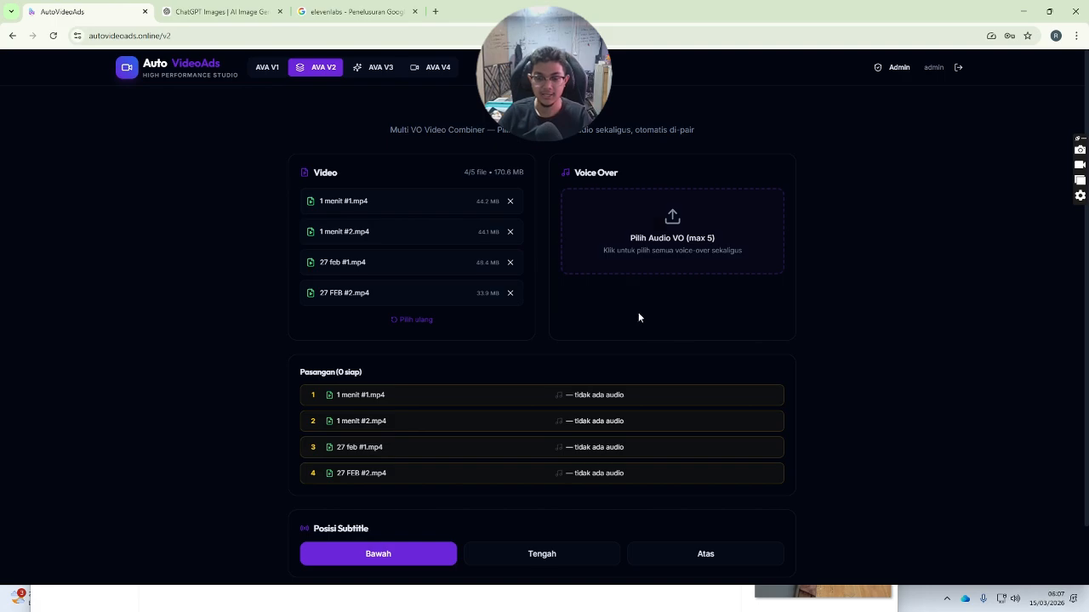
{"action": "left_click", "coordinate": [640, 584]}
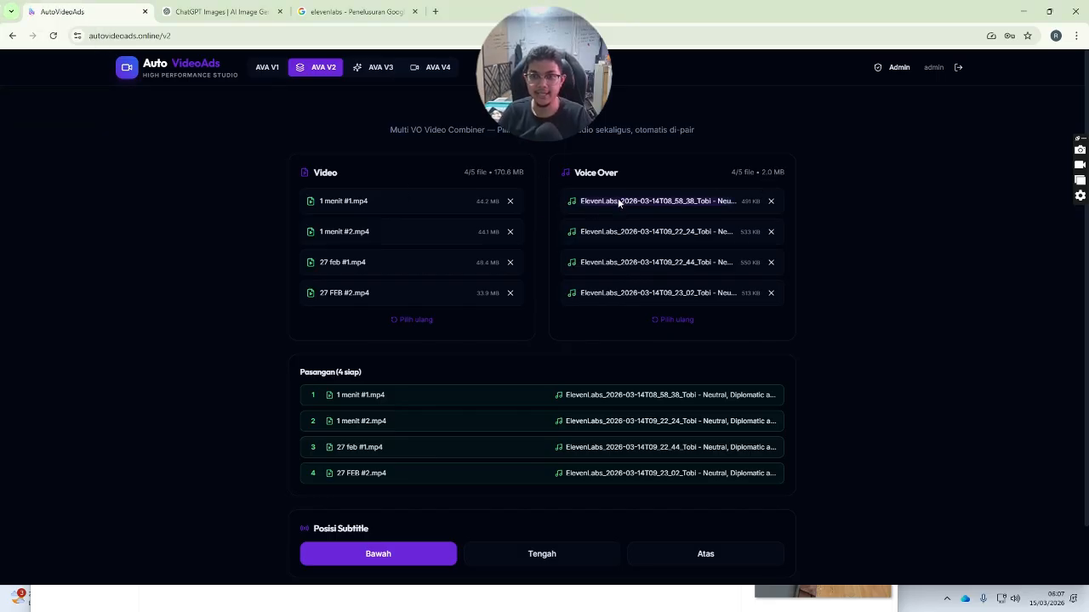
- Set Posisi Subtitle to Tengah (middle), then switch to the AVA V3 tab
{"action": "scroll", "coordinate": [612, 285], "scroll_direction": "down", "scroll_amount": 1}
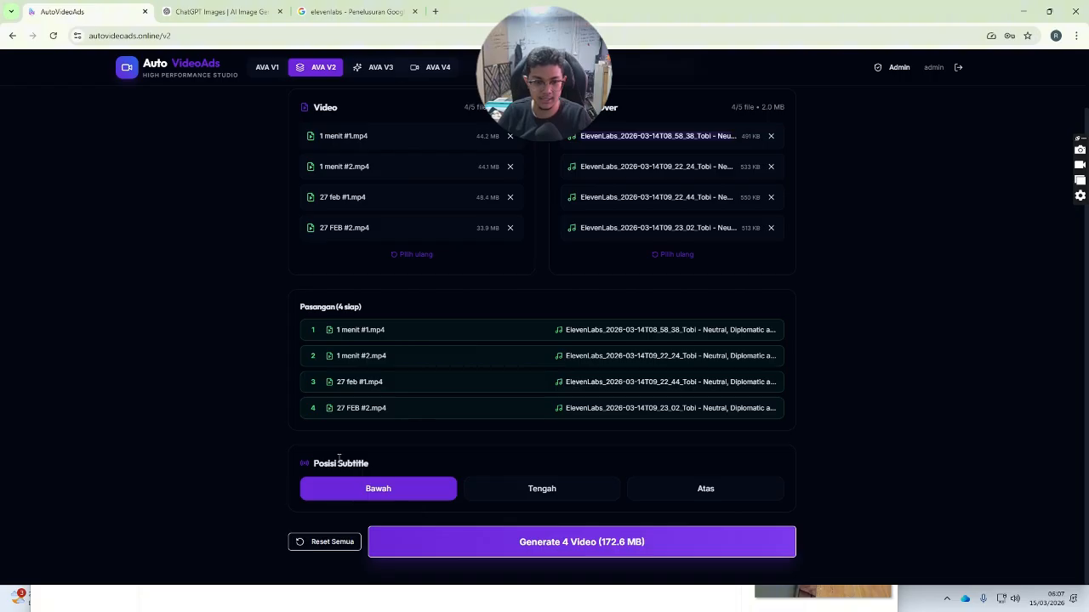
{"action": "left_click", "coordinate": [586, 497]}
{"action": "left_click", "coordinate": [626, 498]}
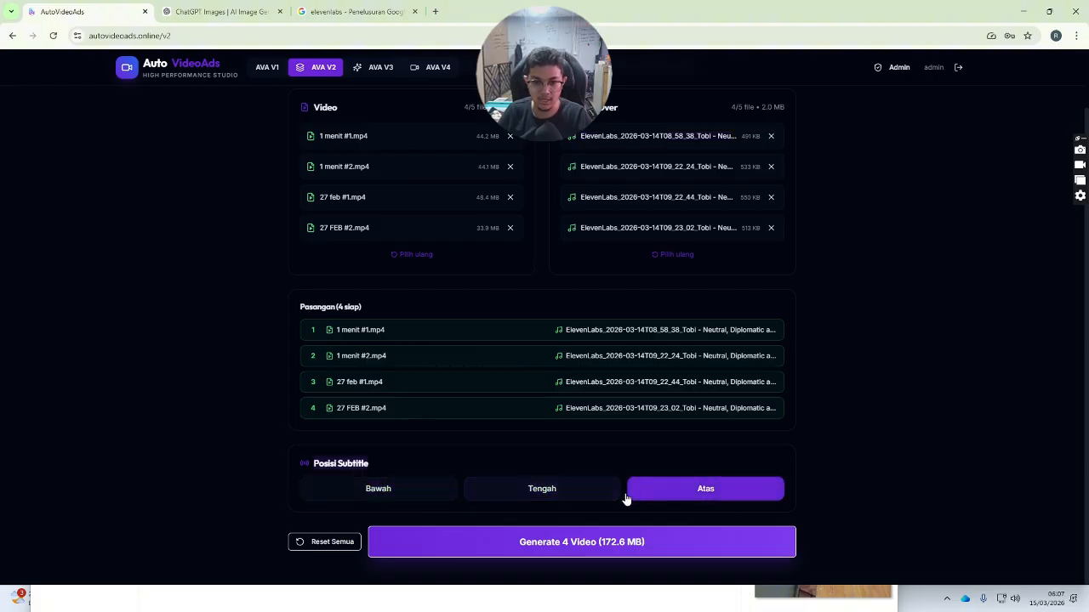
{"action": "left_click", "coordinate": [545, 496]}
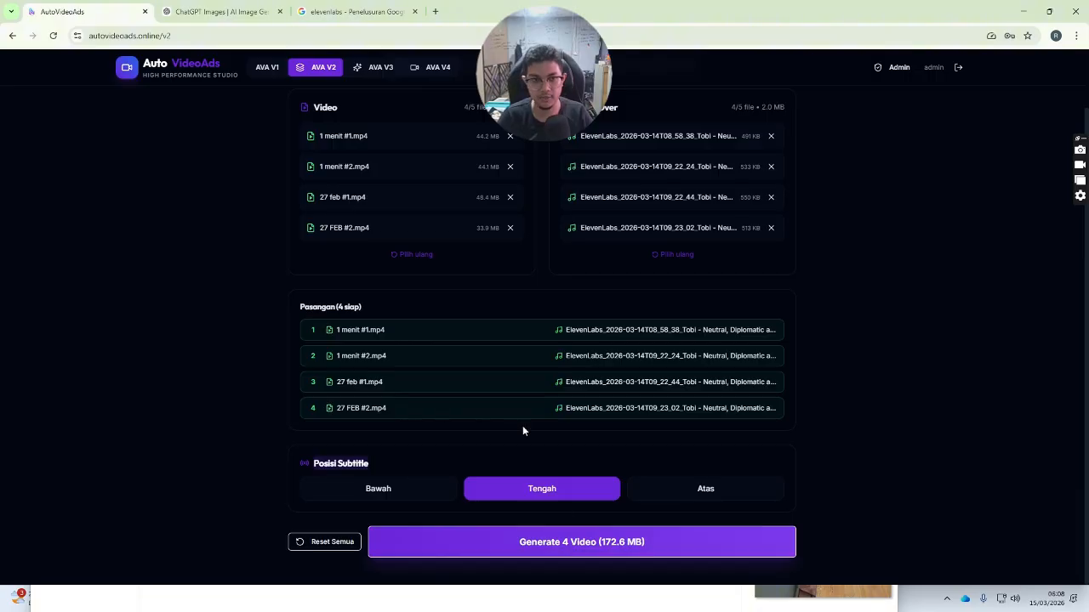
{"action": "left_click", "coordinate": [374, 68]}
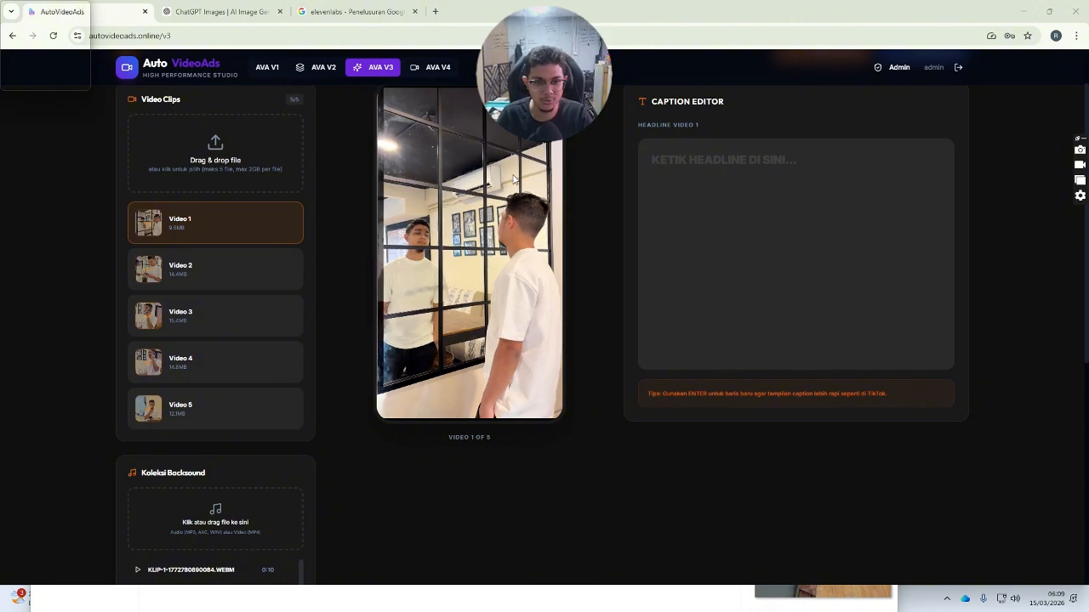
- Enter Video 1's headline on three lines: BAGAIMANA NGIKLAN / DIMETA ADS BUAT USAHA / KLINIK KECANTIKAN
{"action": "left_click", "coordinate": [746, 279]}
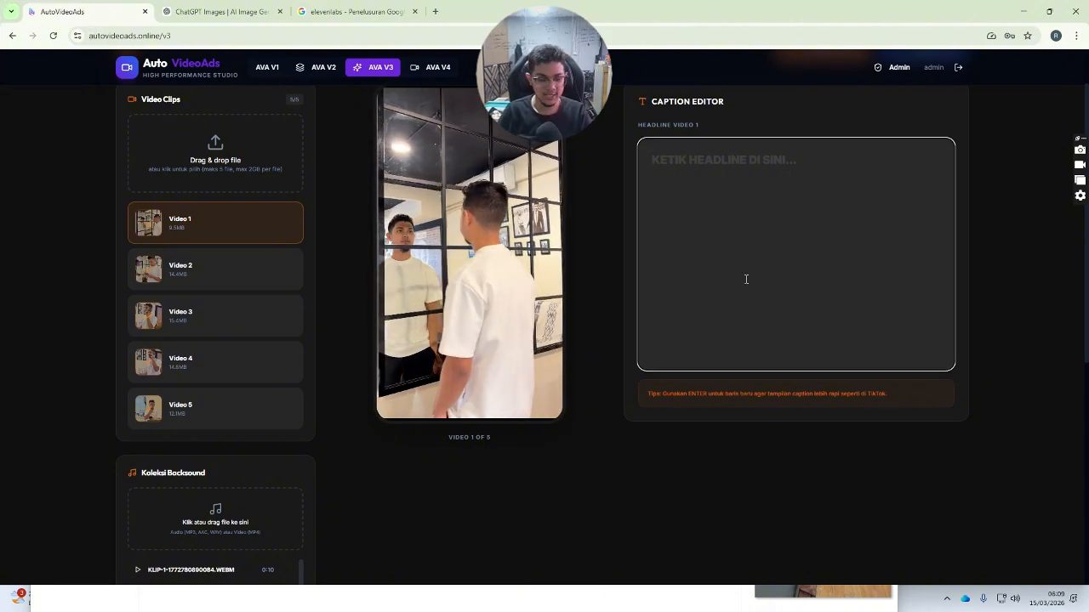
{"action": "type", "text": "BA"}
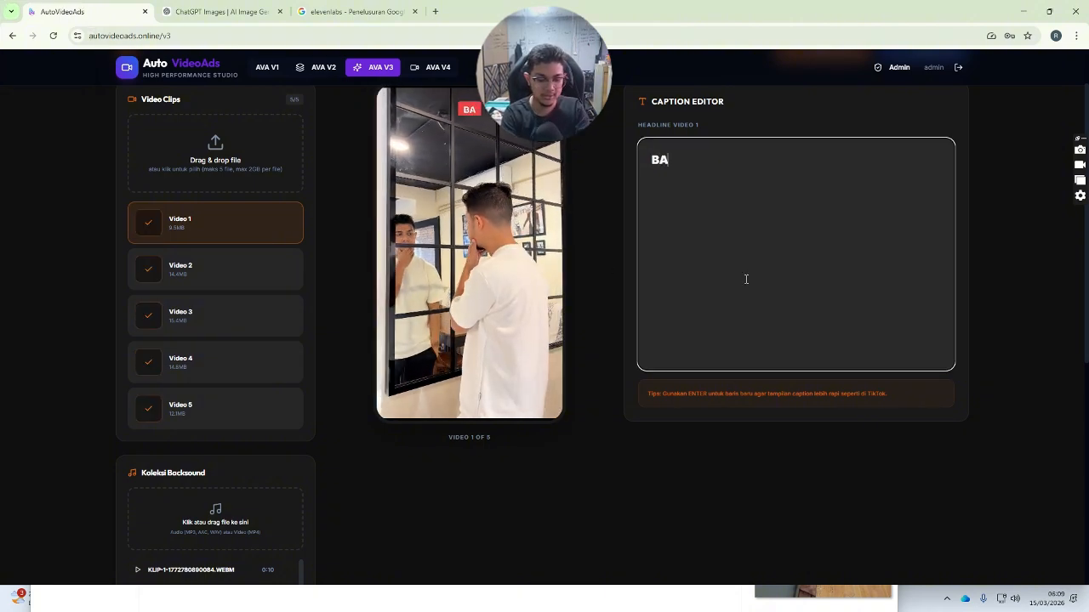
{"action": "type", "text": "GAIMANA NGIKLAN"}
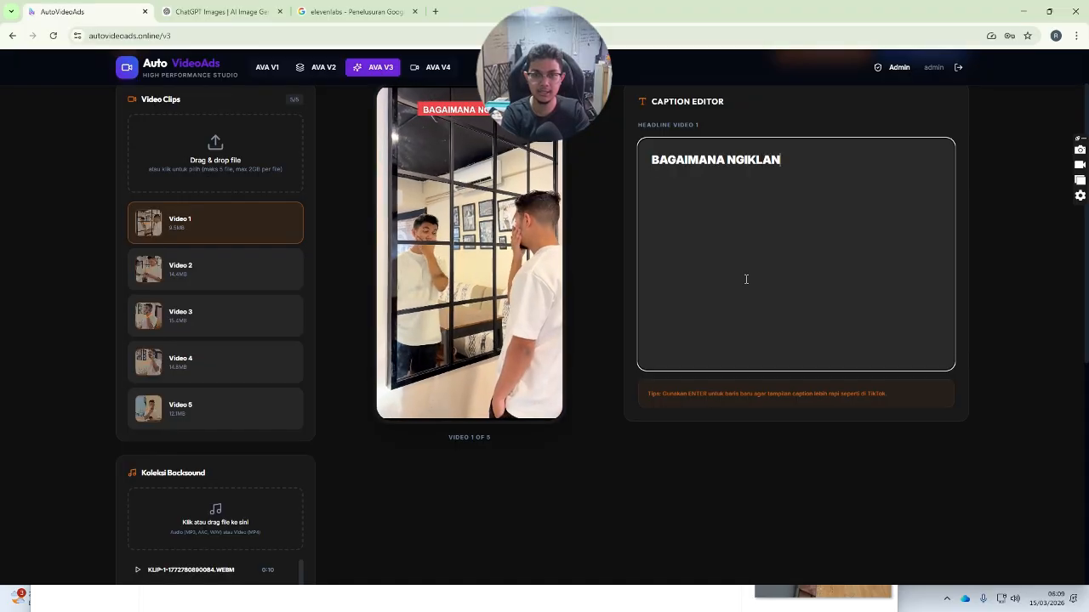
{"action": "key", "text": "Return"}
{"action": "type", "text": "DIMETA ADS BUAT USAHA"}
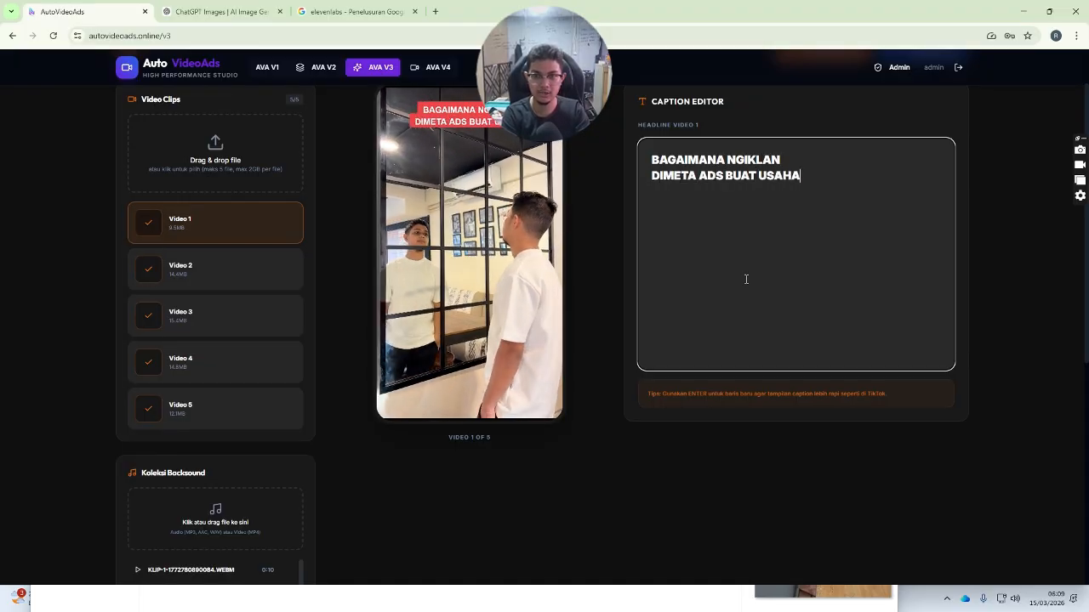
{"action": "key", "text": "Return"}
{"action": "type", "text": "KLINI"}
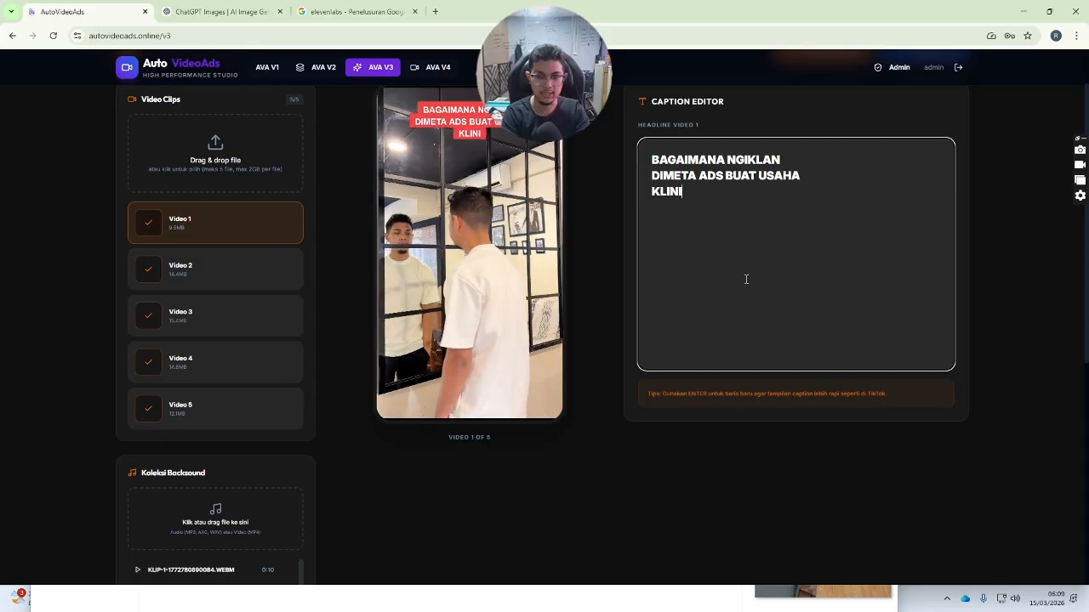
{"action": "type", "text": "K KECANTIKAN"}
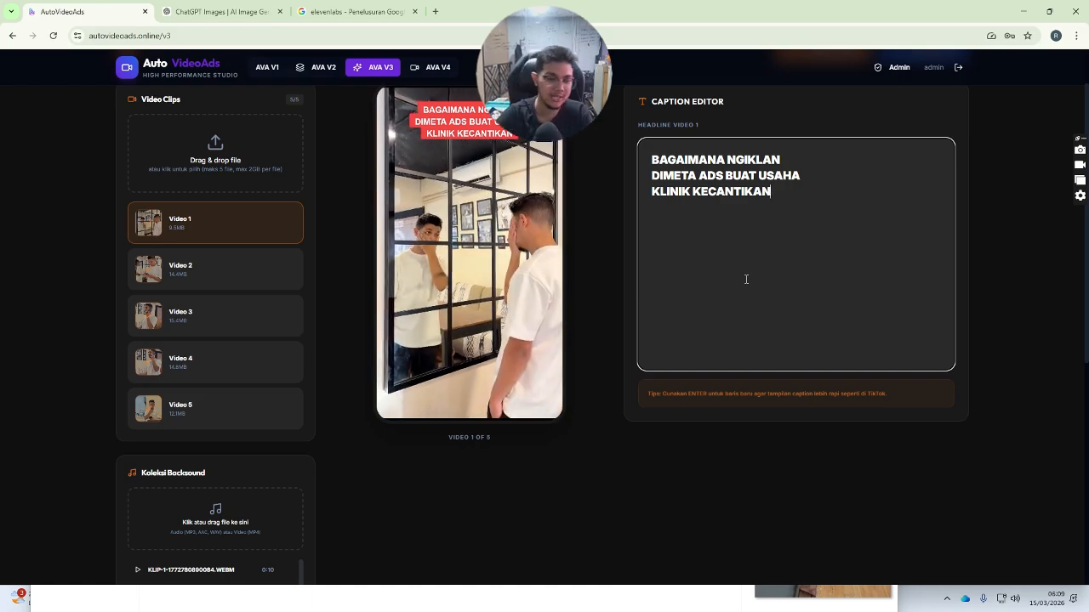
- Select Video 2 in Video Clips and give it the headline HOOK 2
{"action": "left_click", "coordinate": [178, 265]}
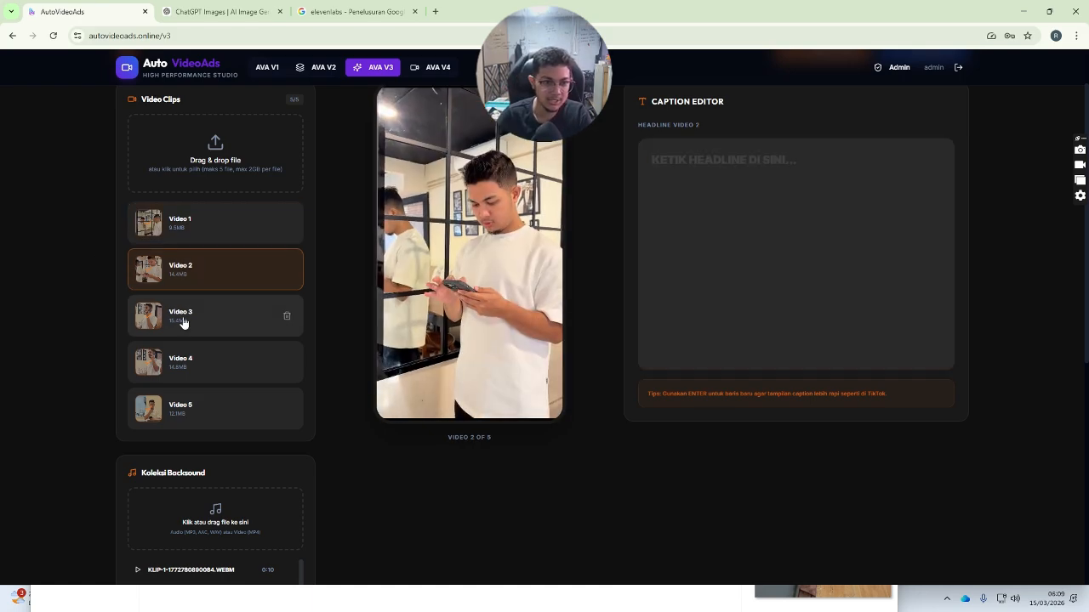
{"action": "left_click", "coordinate": [182, 321]}
{"action": "left_click", "coordinate": [203, 268]}
{"action": "left_click", "coordinate": [207, 228]}
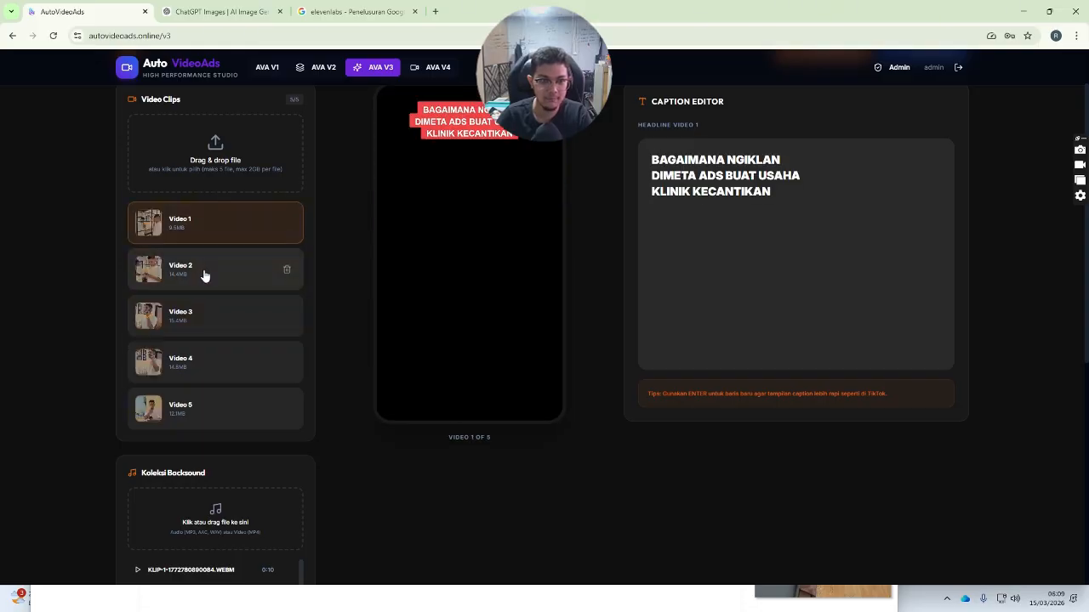
{"action": "left_click", "coordinate": [260, 280]}
{"action": "left_click", "coordinate": [654, 284]}
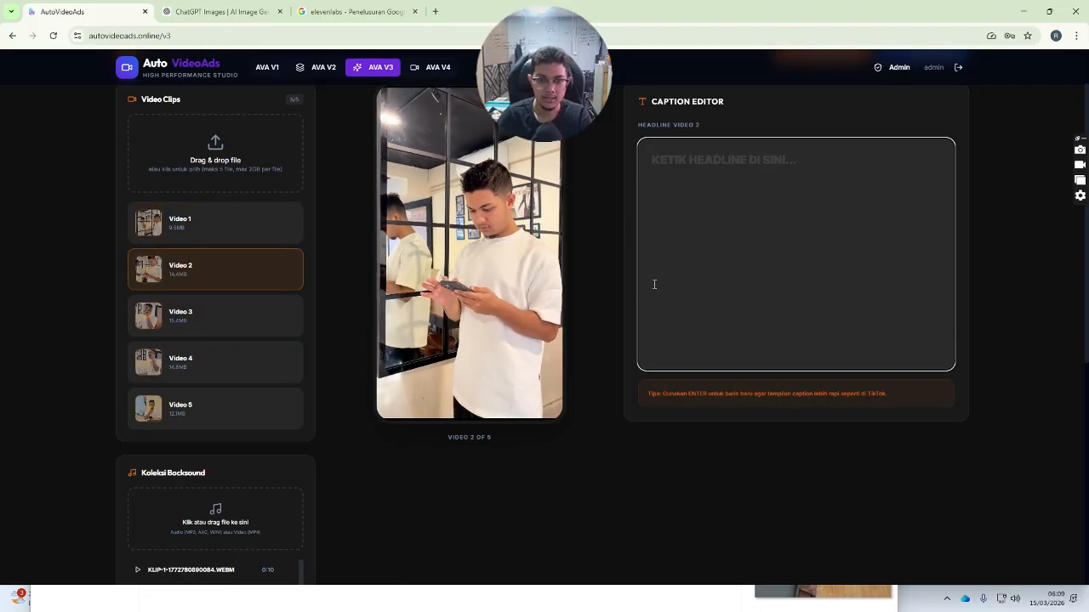
{"action": "type", "text": "HOOK 2"}
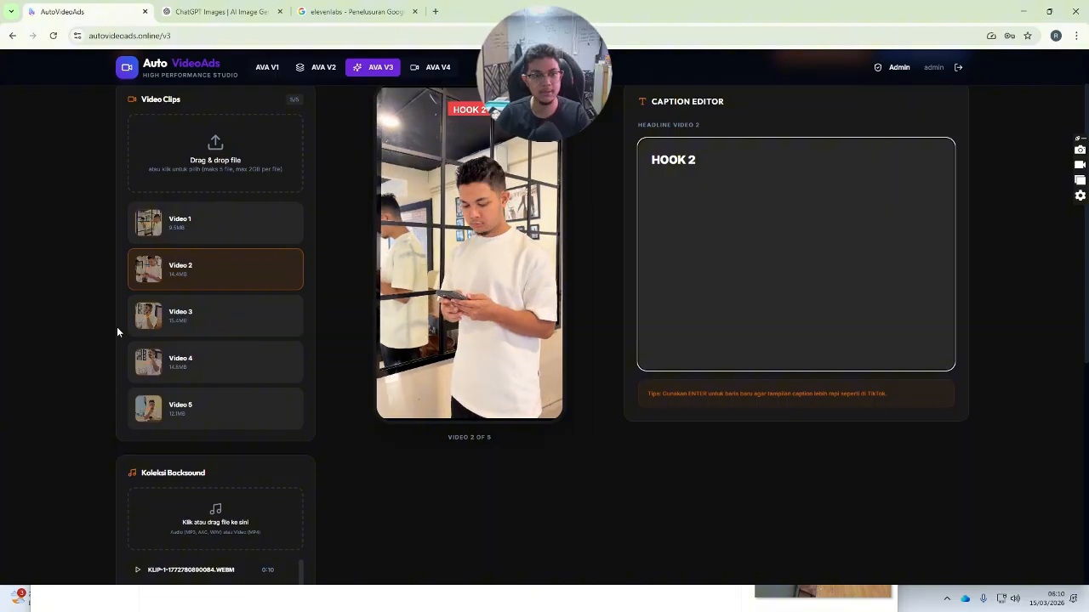
- Assign the first backsound track to Video 2, then switch to the V4 editor holding IMG_1549.MOV
{"action": "scroll", "coordinate": [198, 305], "scroll_direction": "down", "scroll_amount": 3}
{"action": "left_click", "coordinate": [205, 288]}
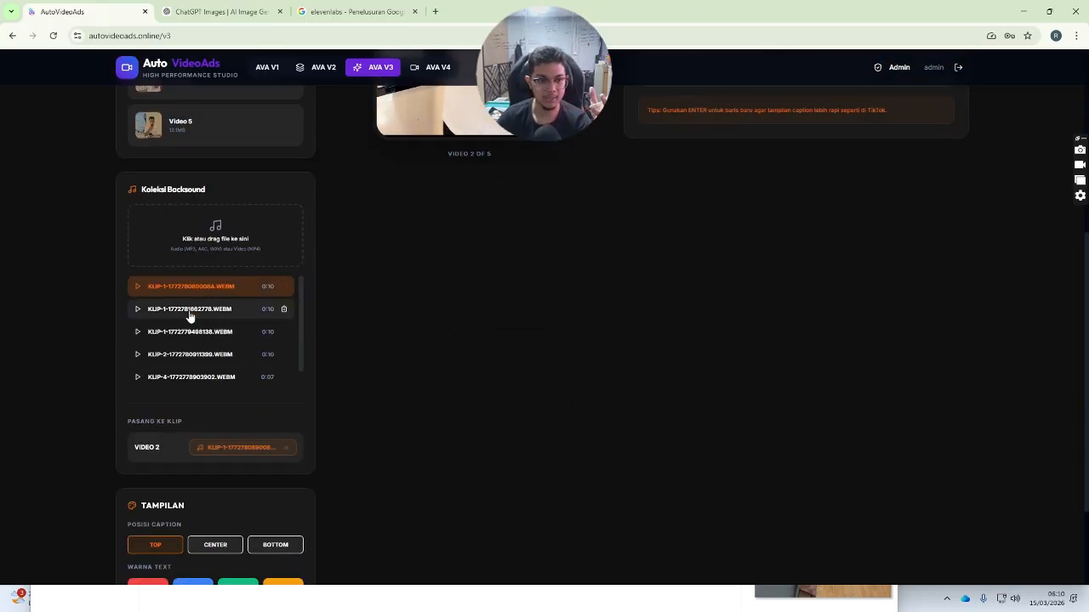
{"action": "scroll", "coordinate": [197, 273], "scroll_direction": "up", "scroll_amount": 1}
{"action": "scroll", "coordinate": [201, 289], "scroll_direction": "up", "scroll_amount": 2}
{"action": "scroll", "coordinate": [213, 280], "scroll_direction": "down", "scroll_amount": 5}
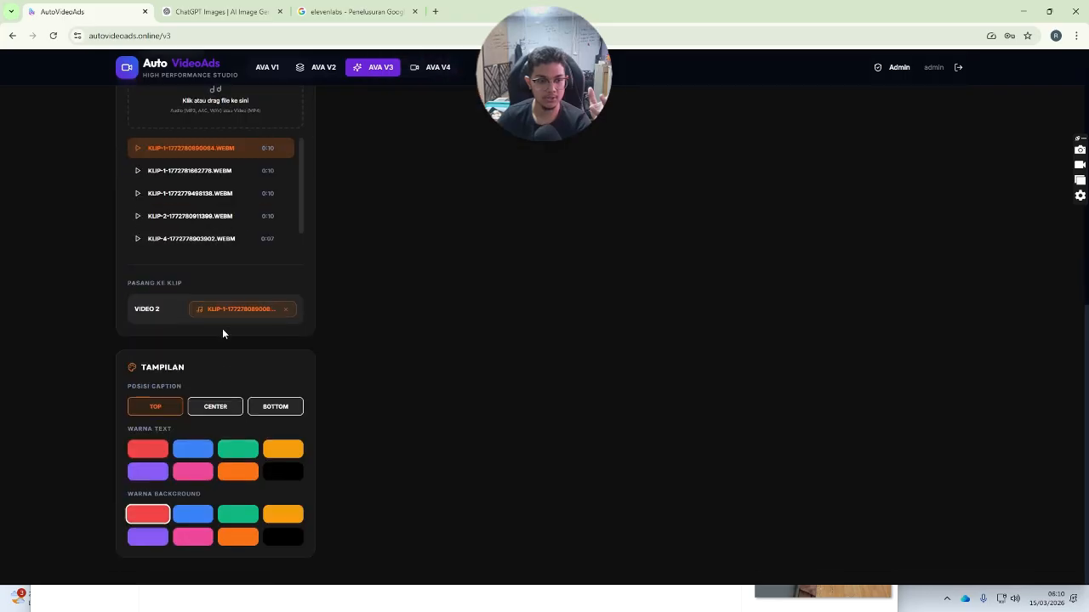
{"action": "scroll", "coordinate": [416, 374], "scroll_direction": "up", "scroll_amount": 5}
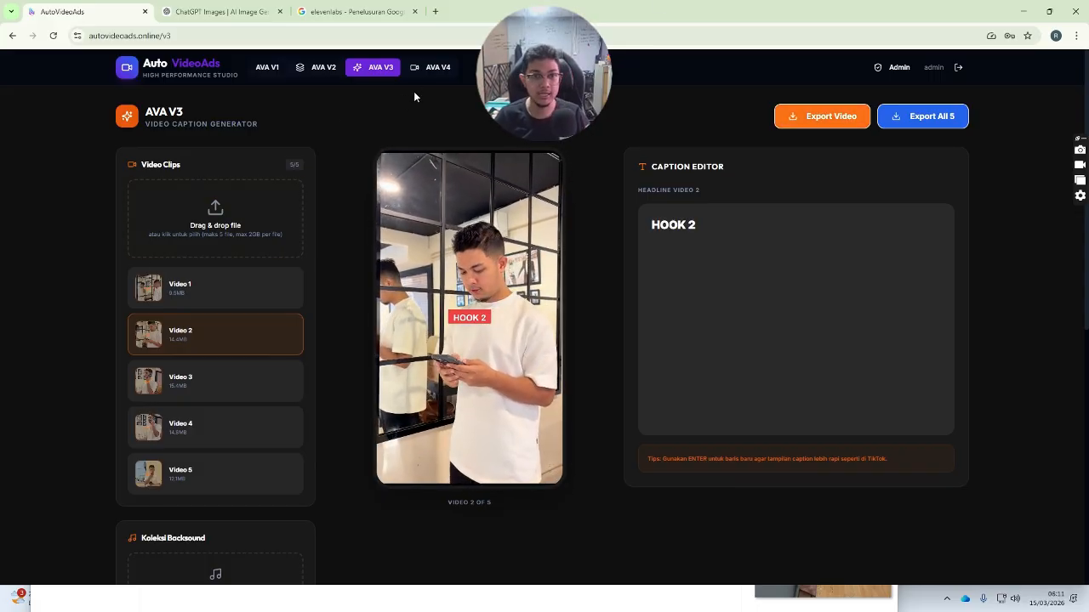
{"action": "left_click", "coordinate": [440, 71]}
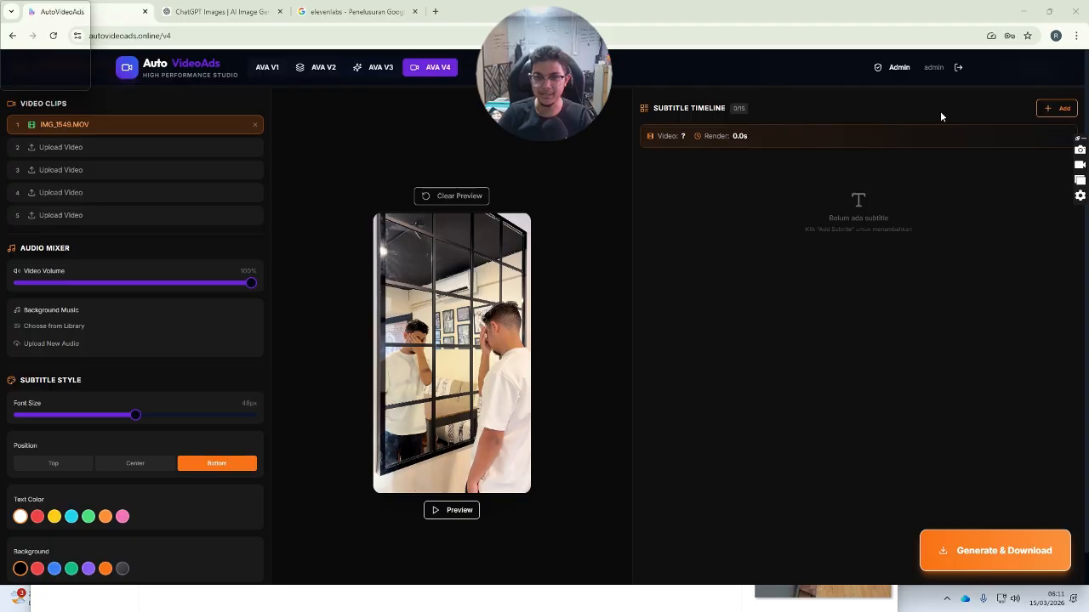
- Add three subtitle rows and make subtitle 1 'IKLAN MU RUGI TERUS !' with 0 delay
{"action": "left_click", "coordinate": [1047, 113]}
{"action": "left_click", "coordinate": [1047, 113]}
{"action": "left_click", "coordinate": [1046, 114]}
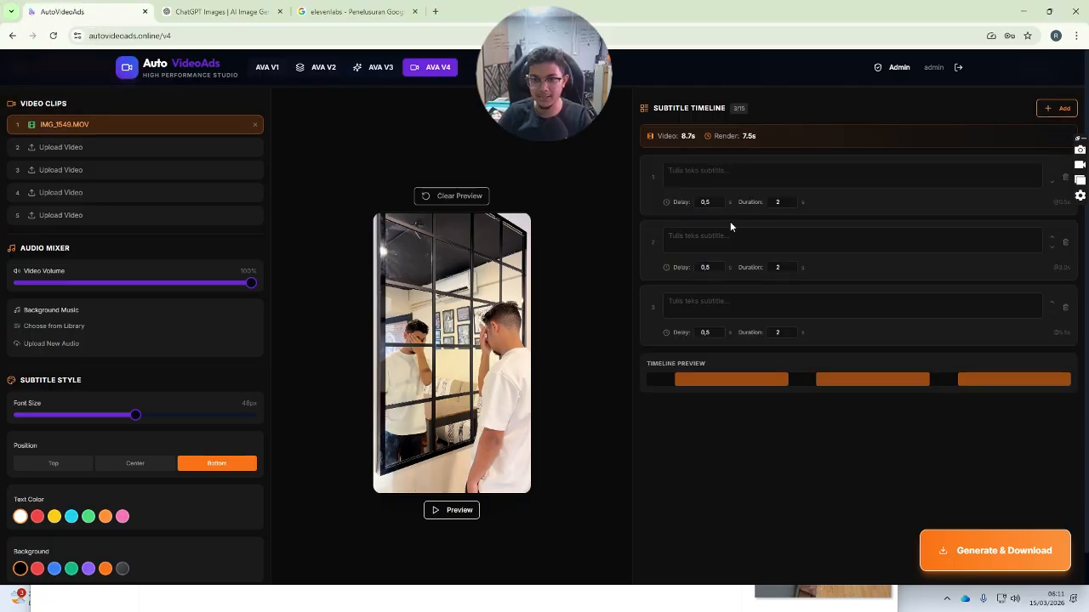
{"action": "left_click", "coordinate": [762, 177]}
{"action": "type", "text": "IKLAN MU RGI T"}
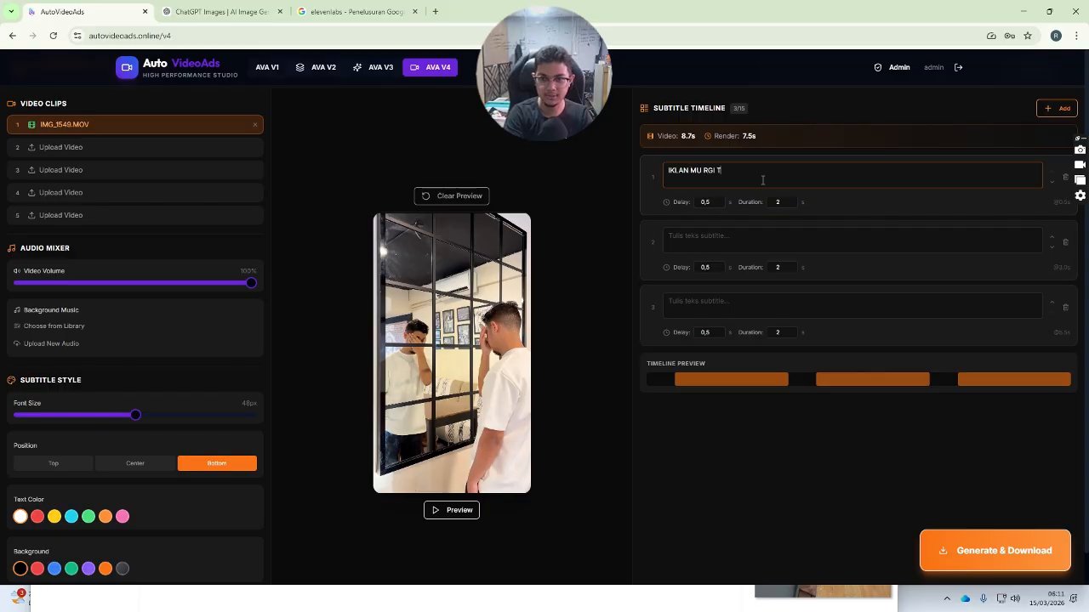
{"action": "key", "text": "BackSpace"}
{"action": "key", "text": "BackSpace"}
{"action": "type", "text": "UGI TER"}
{"action": "type", "text": "US !"}
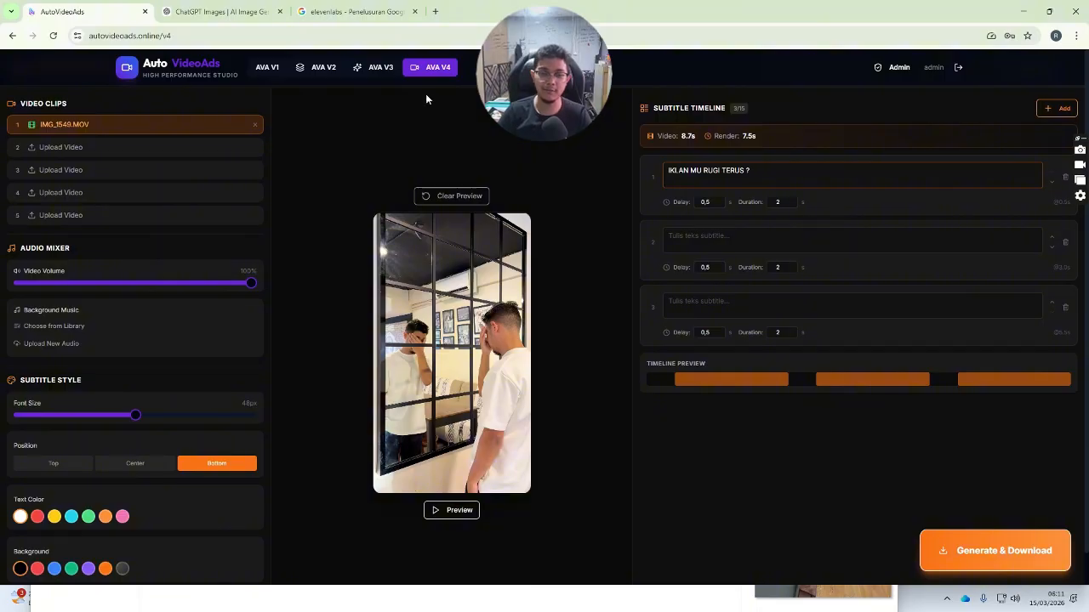
{"action": "left_click", "coordinate": [716, 204]}
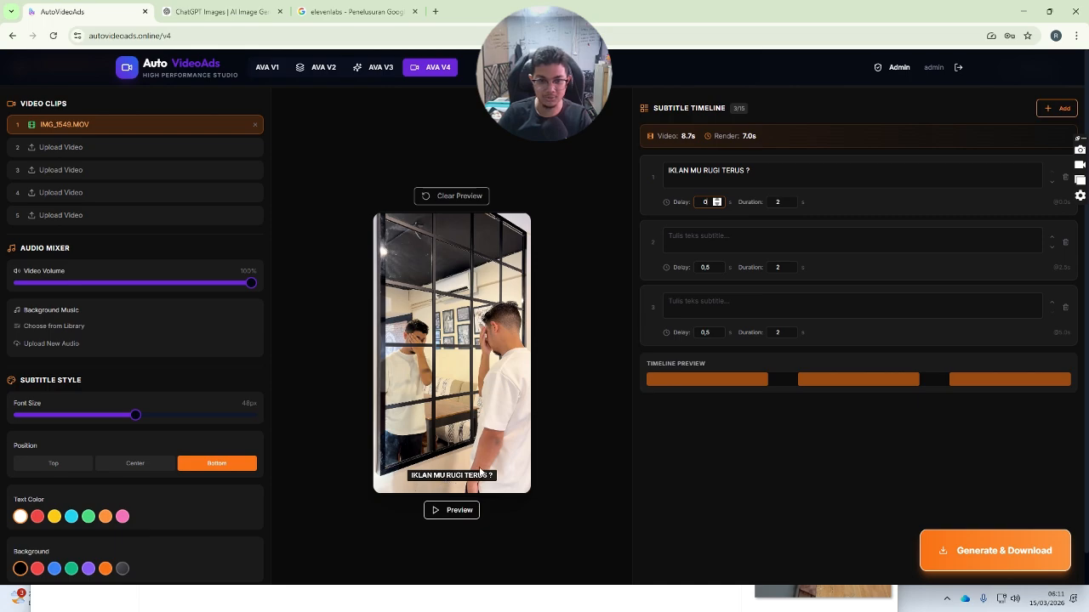
- Write subtitle 2 as 'YUK BELAJAR META ADS' plus a second line naming the instructor
{"action": "left_click", "coordinate": [755, 233]}
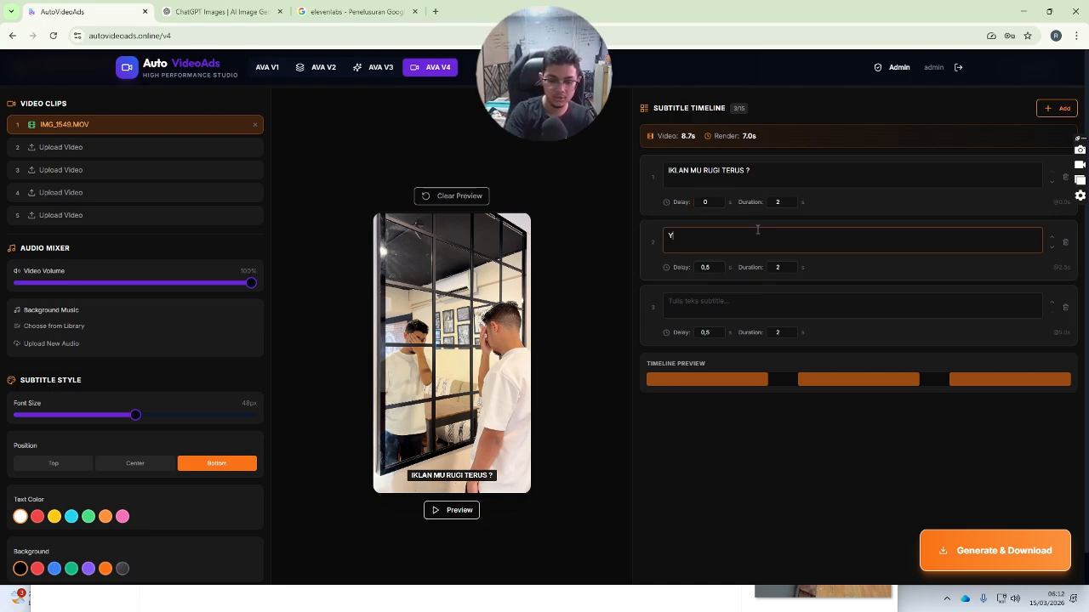
{"action": "type", "text": "YUK BELAJAR MET"}
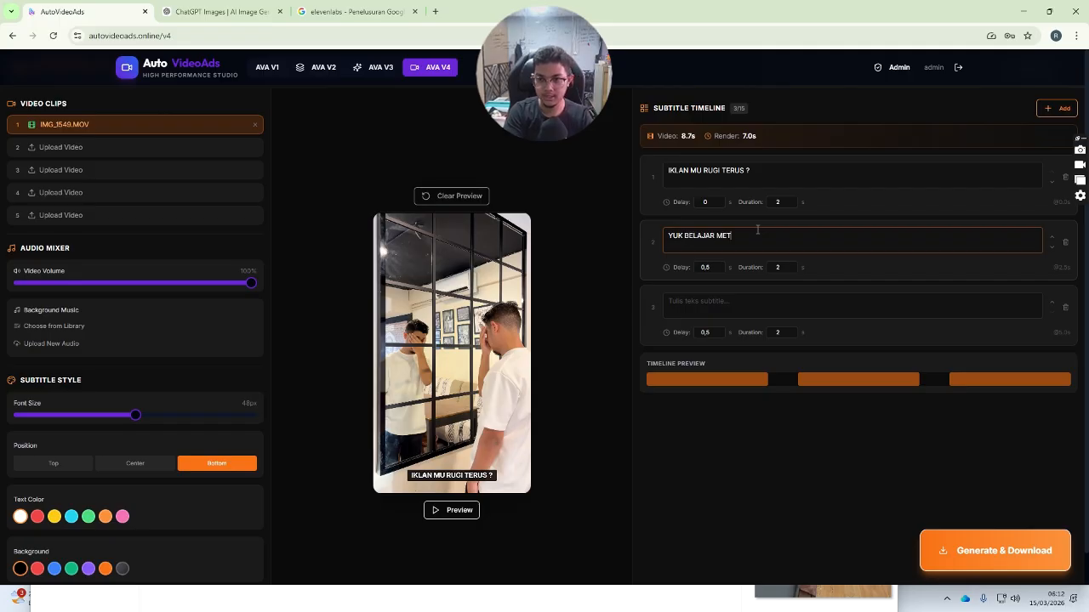
{"action": "type", "text": "A ADS"}
{"action": "key", "text": "Return"}
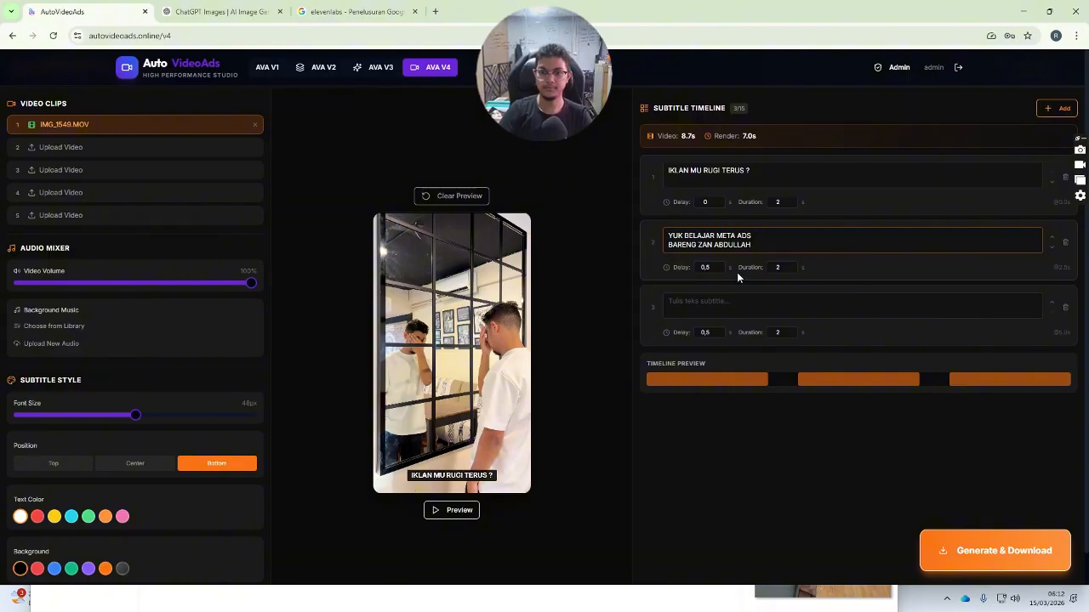
- Write subtitle 3 as 'KLIK LINK DIBAWAH BUAT CARA DAFTARNYAH'
{"action": "left_click", "coordinate": [716, 305]}
{"action": "type", "text": "KLINK DI"}
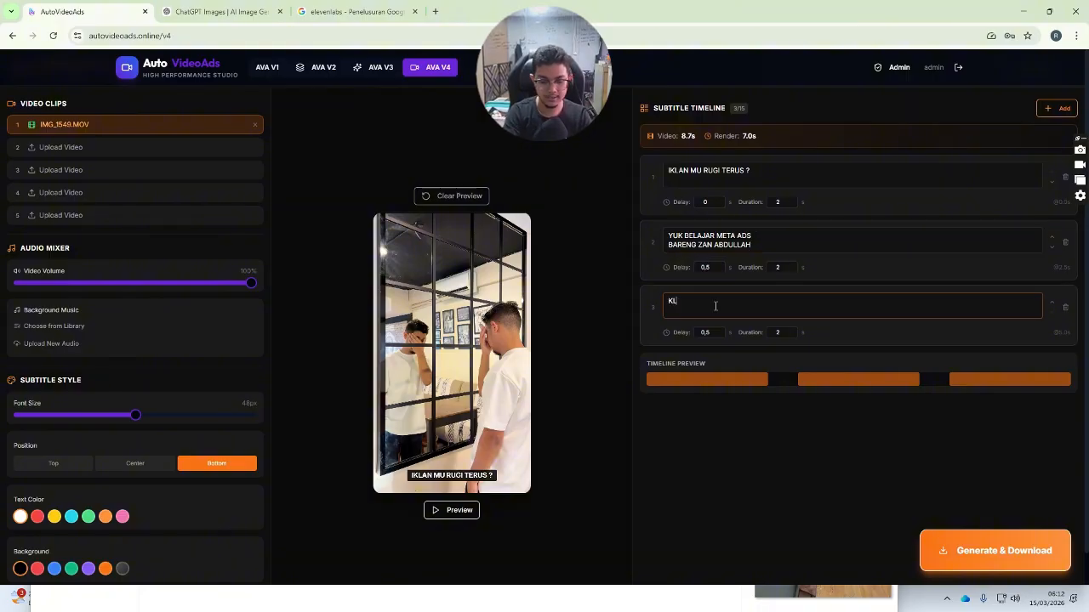
{"action": "key", "text": "BackSpace"}
{"action": "key", "text": "BackSpace"}
{"action": "key", "text": "BackSpace"}
{"action": "key", "text": "BackSpace"}
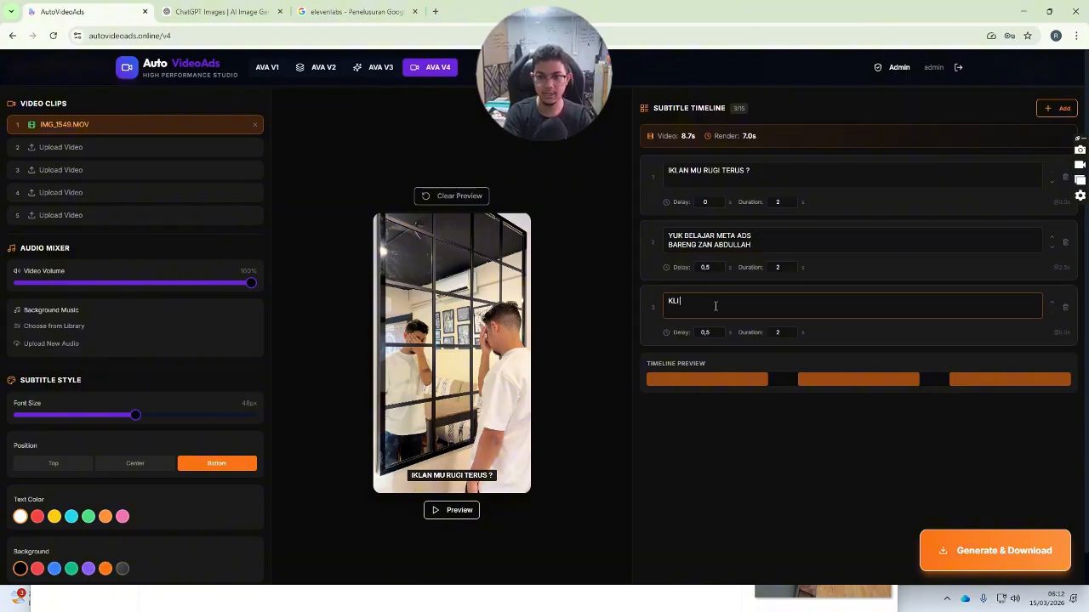
{"action": "type", "text": "K LINK DIBAWAH "}
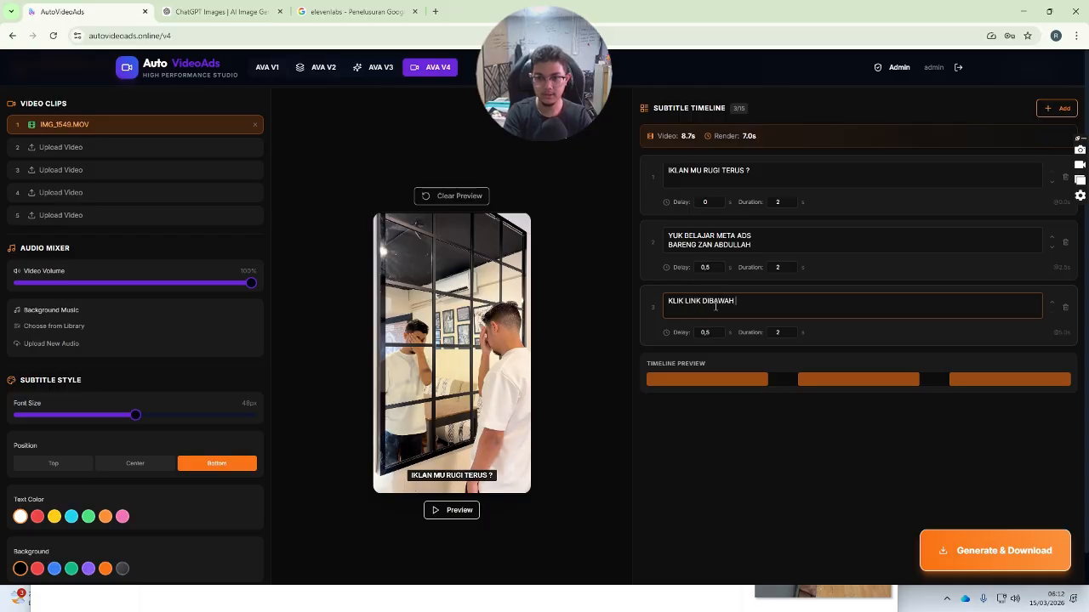
{"action": "type", "text": "BUAT "}
{"action": "type", "text": "CARA DAFTARNYA"}
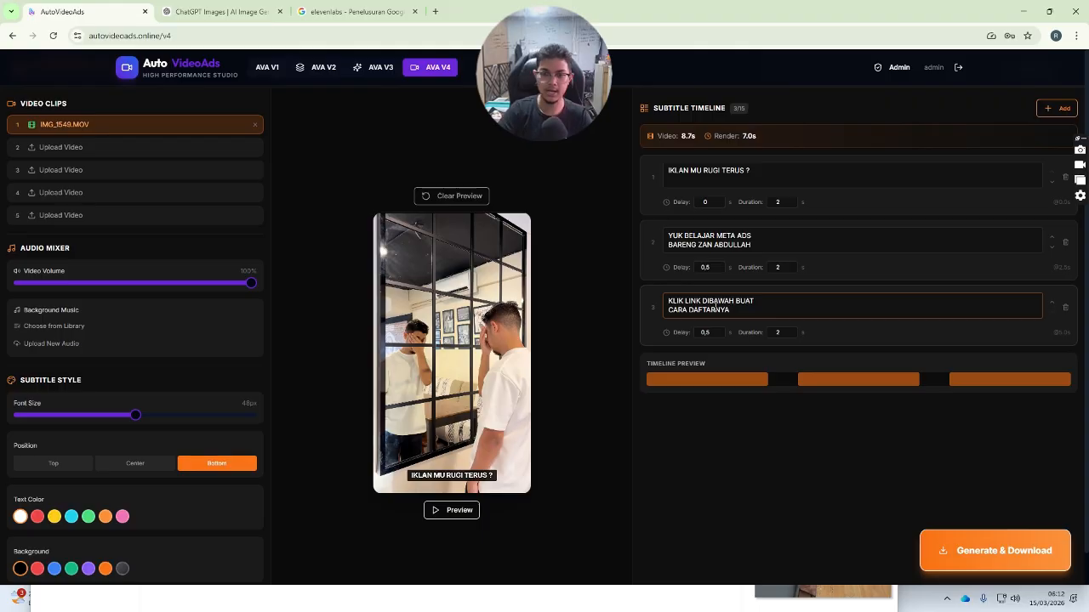
{"action": "type", "text": "H"}
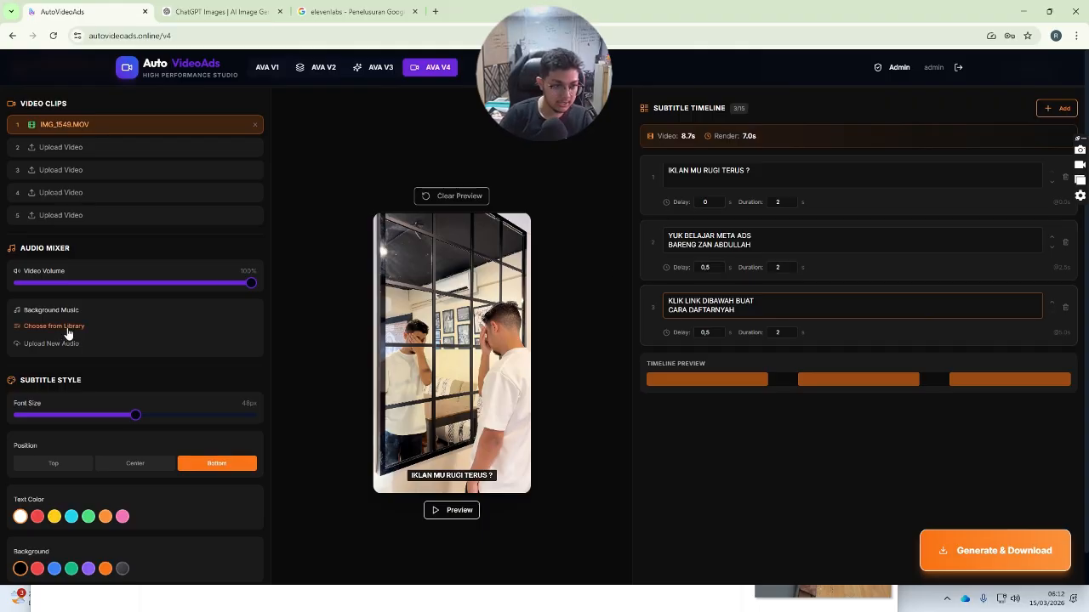
- Style the subtitles at 50px font size, centred position, in orange text
{"action": "scroll", "coordinate": [37, 347], "scroll_direction": "down", "scroll_amount": 1}
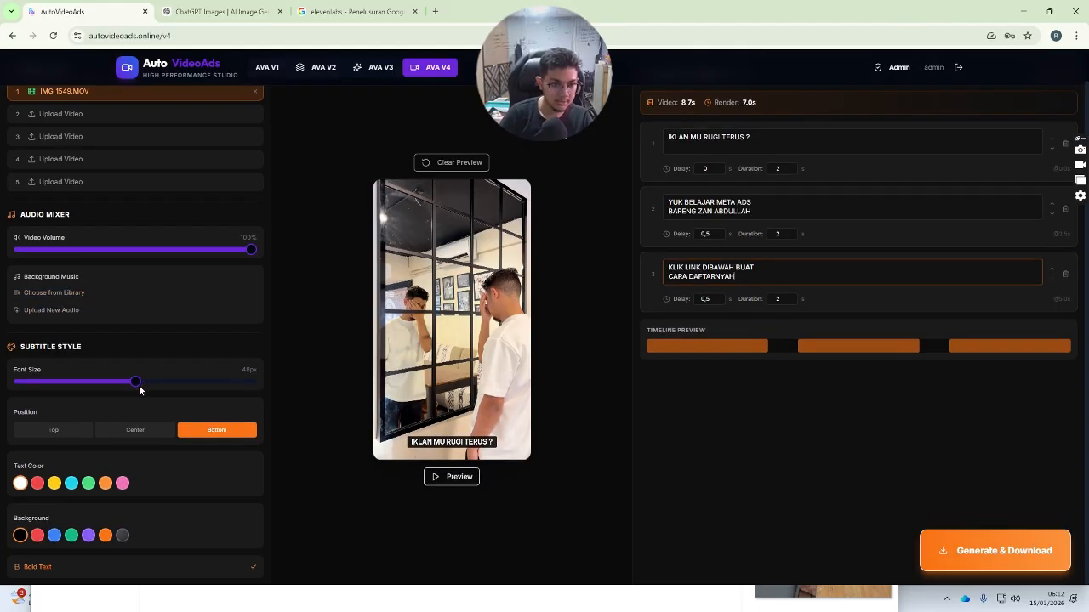
{"action": "mouse_move", "coordinate": [138, 383]}
{"action": "left_mouse_down"}
{"action": "mouse_move", "coordinate": [56, 382]}
{"action": "mouse_move", "coordinate": [212, 381]}
{"action": "mouse_move", "coordinate": [146, 381]}
{"action": "left_mouse_up"}
{"action": "left_click", "coordinate": [162, 432]}
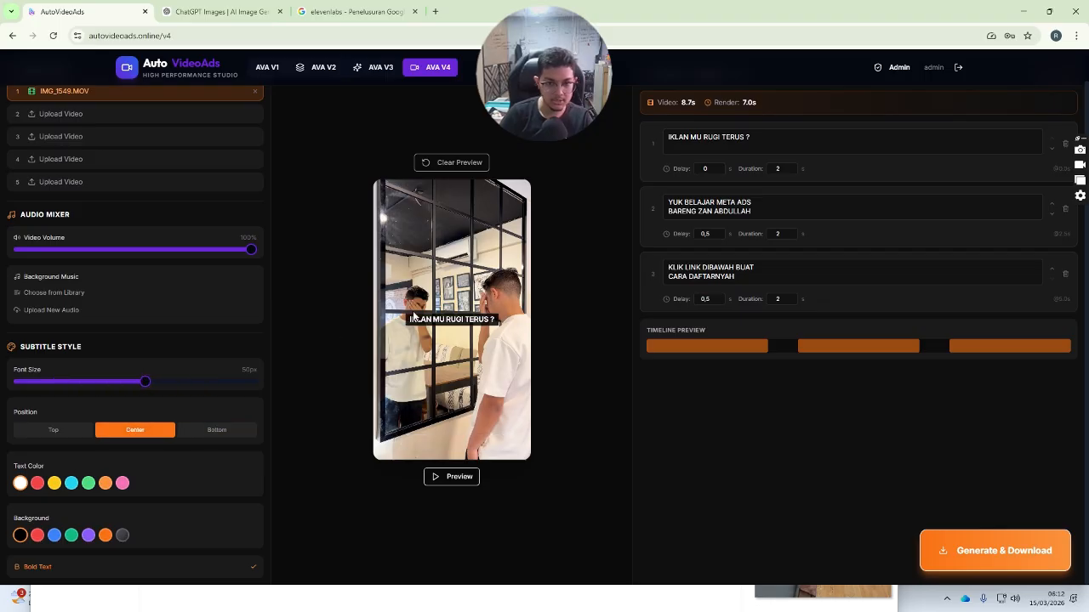
{"action": "left_click", "coordinate": [37, 483]}
{"action": "left_click", "coordinate": [55, 483]}
{"action": "left_click", "coordinate": [88, 483]}
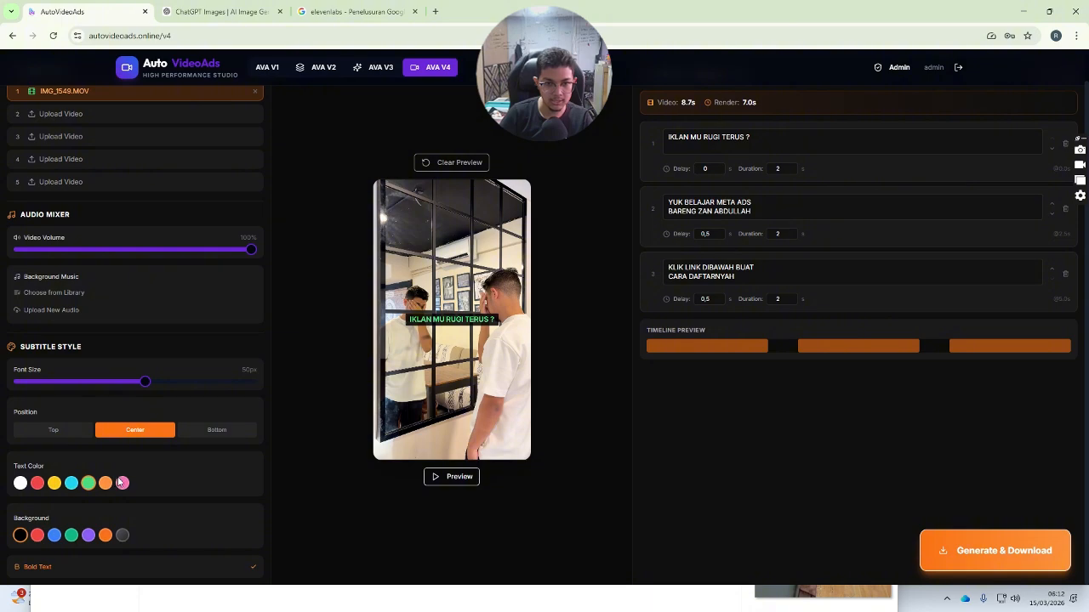
{"action": "left_click", "coordinate": [123, 483]}
{"action": "left_click", "coordinate": [106, 483]}
- Play the clip preview to check the orange centred subtitles
{"action": "left_click", "coordinate": [456, 477]}
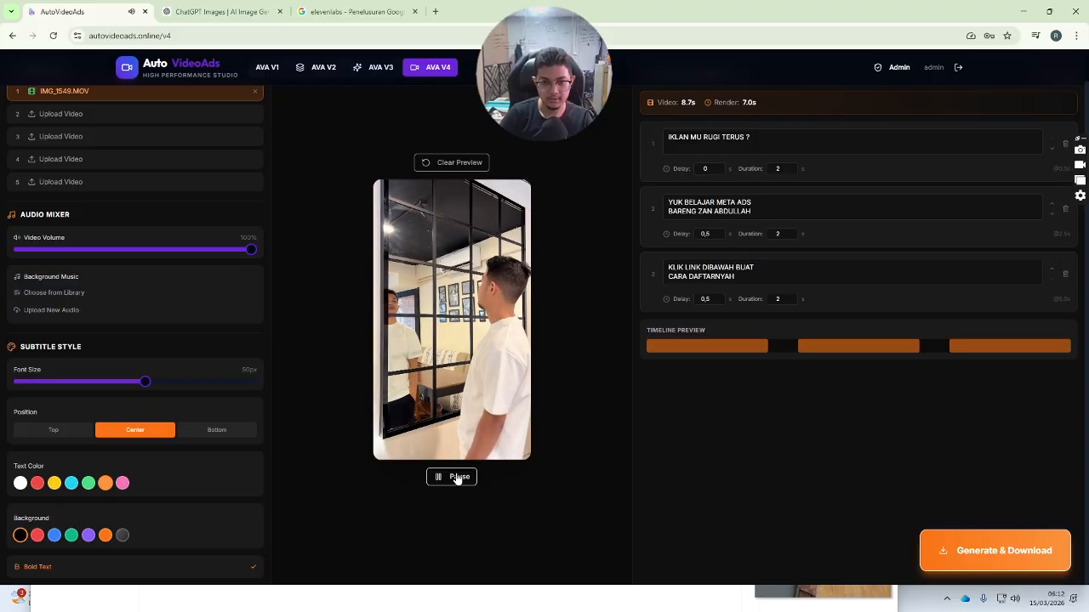
{"action": "left_click", "coordinate": [451, 476]}
{"action": "left_click_drag", "start_coordinate": [743, 142], "coordinate": [709, 142]}
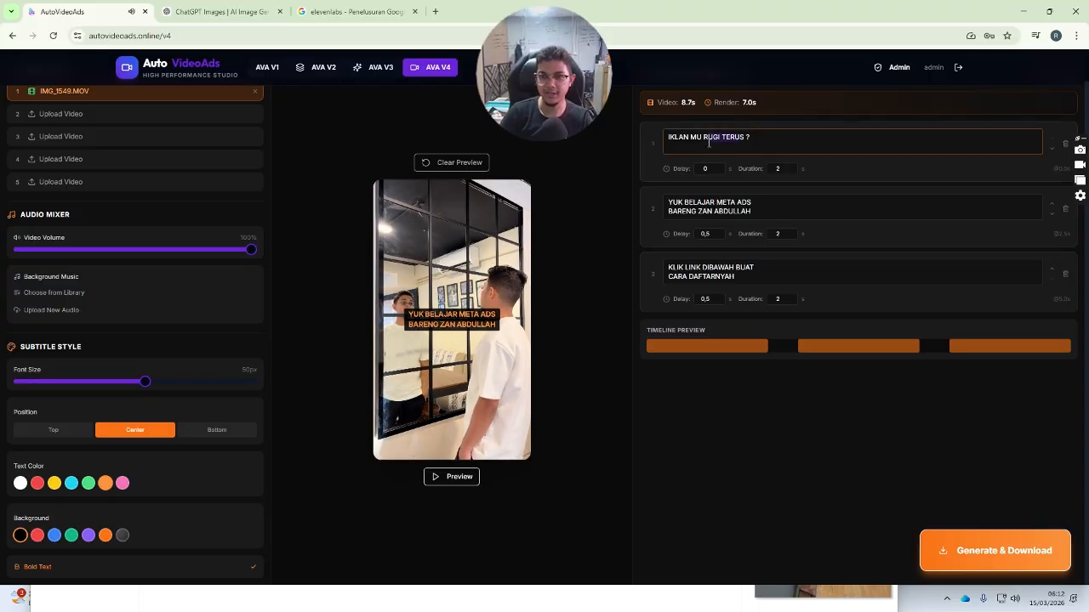
{"action": "left_click", "coordinate": [456, 476]}
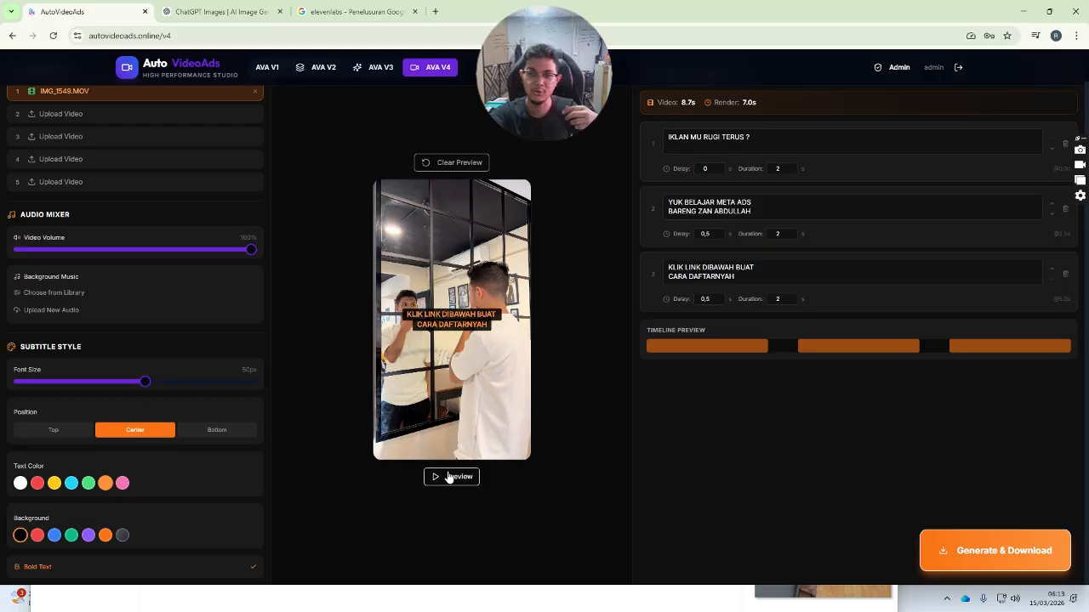
- Set subtitle 2's Delay to 0.6 s and Duration to 2.2 s
{"action": "left_click", "coordinate": [721, 229]}
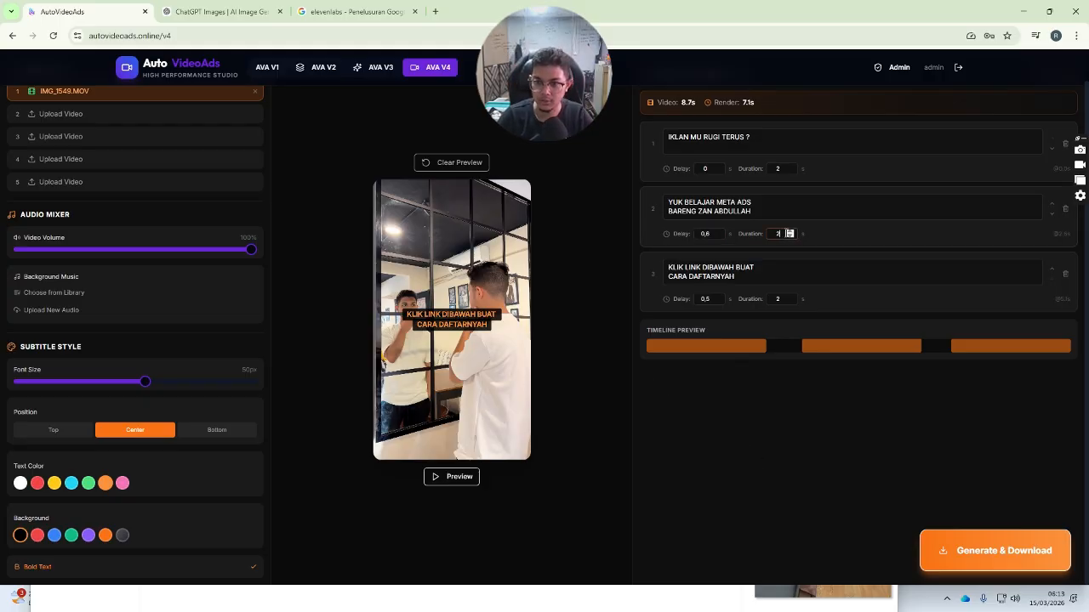
{"action": "left_click", "coordinate": [790, 230]}
{"action": "left_click", "coordinate": [789, 230]}
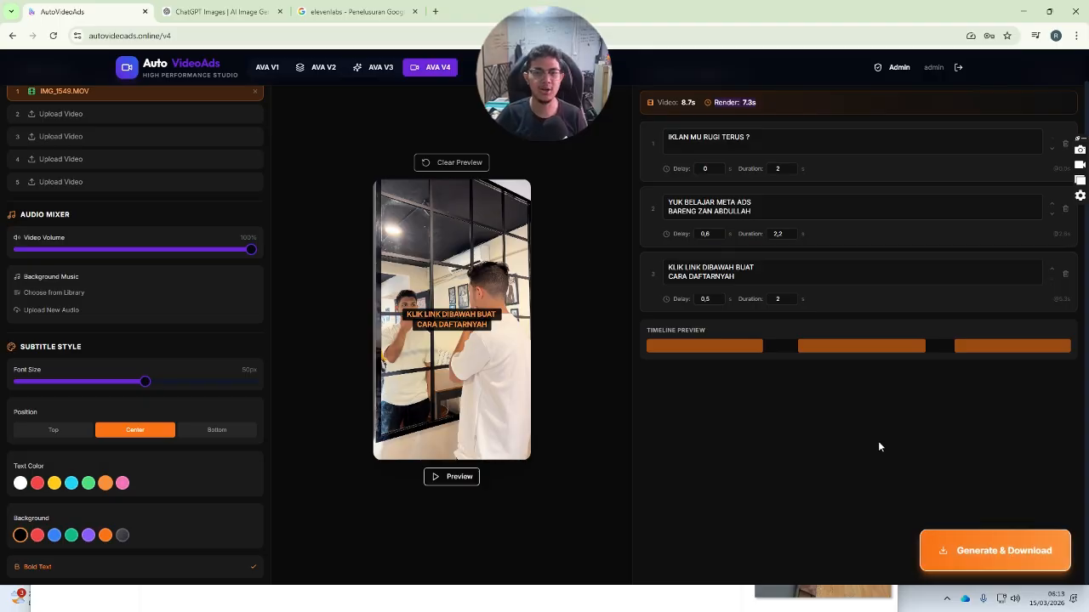
{"action": "scroll", "coordinate": [886, 453], "scroll_direction": "up", "scroll_amount": 1}
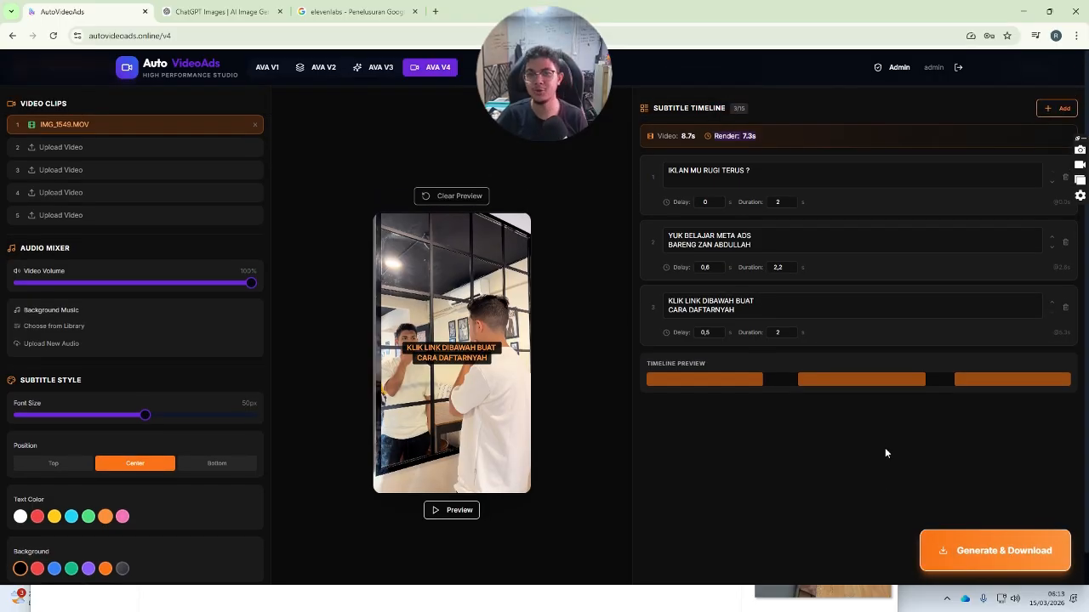